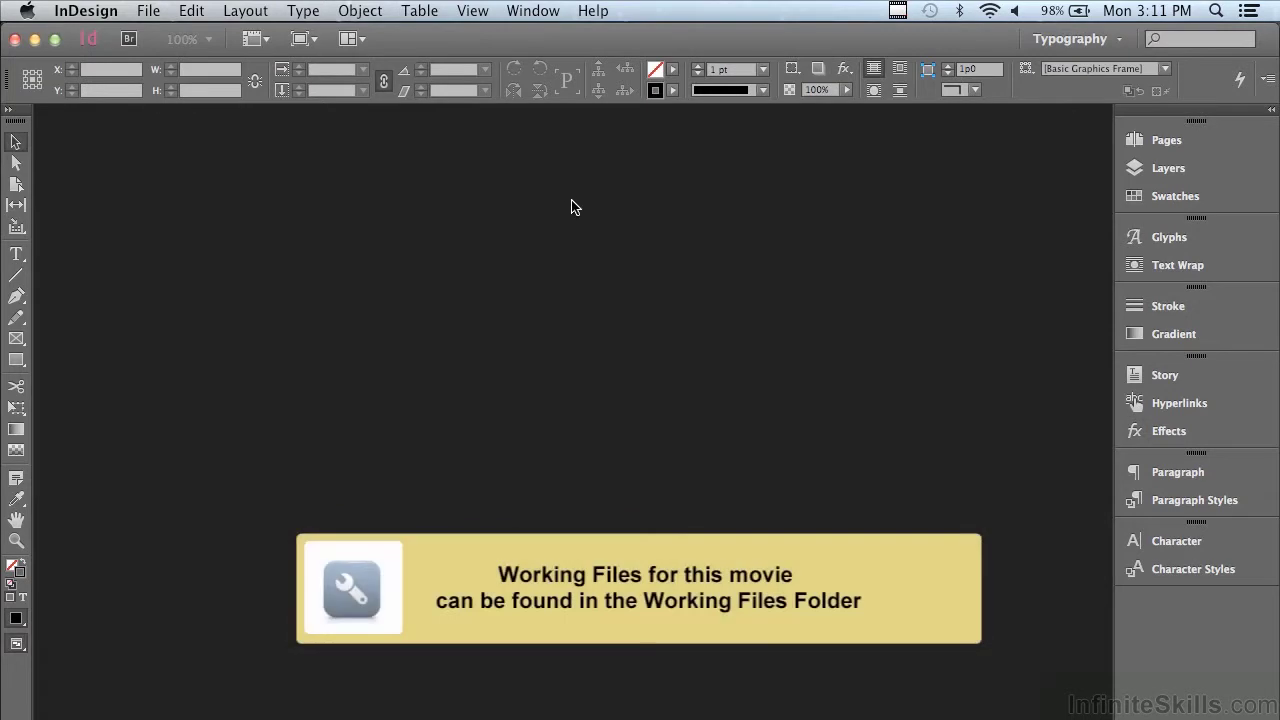
Open A Dialog About Printing.indd from the Working Files > Chapter 15 folder
{"action": "left_click", "coordinate": [158, 14]}
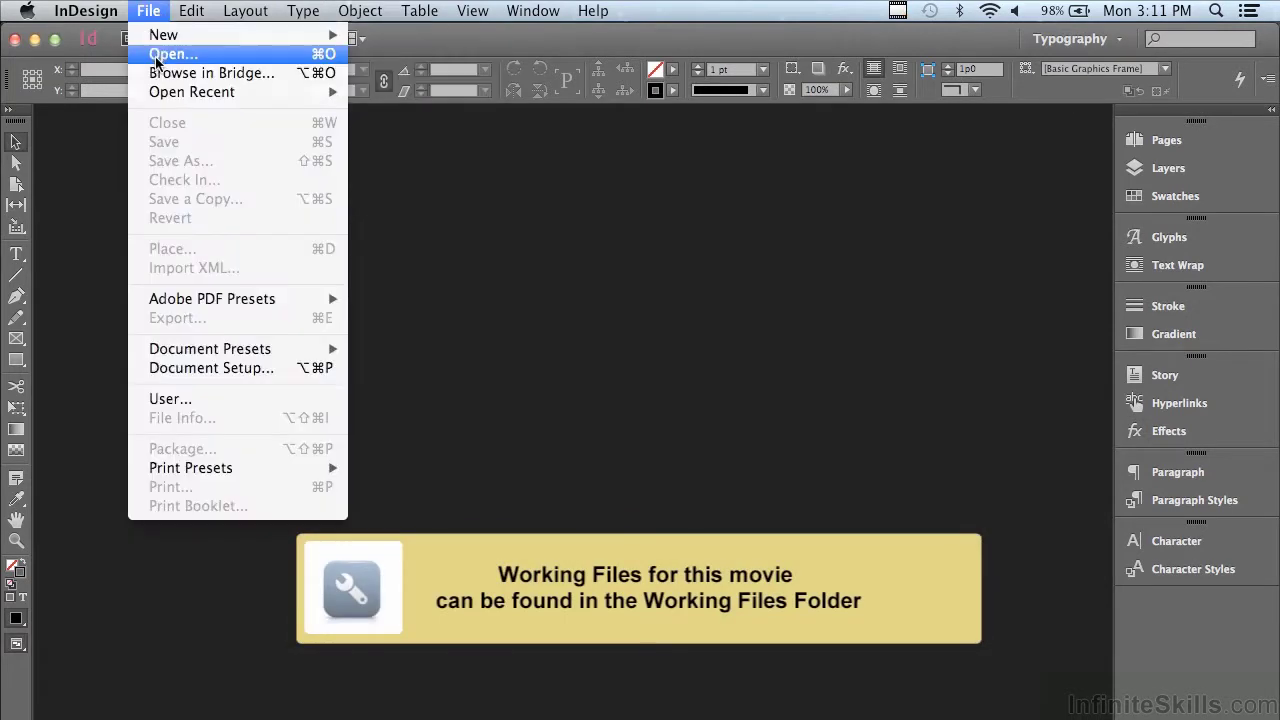
{"action": "left_click", "coordinate": [155, 54]}
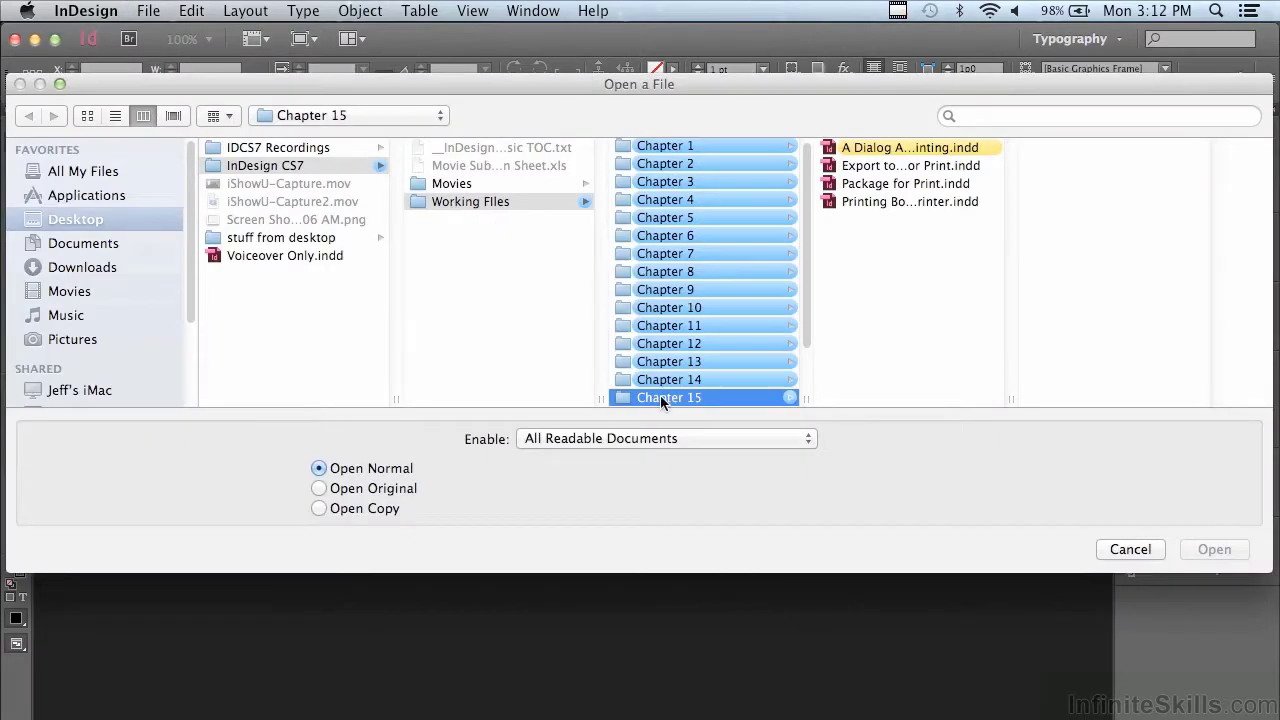
{"action": "left_click", "coordinate": [895, 150]}
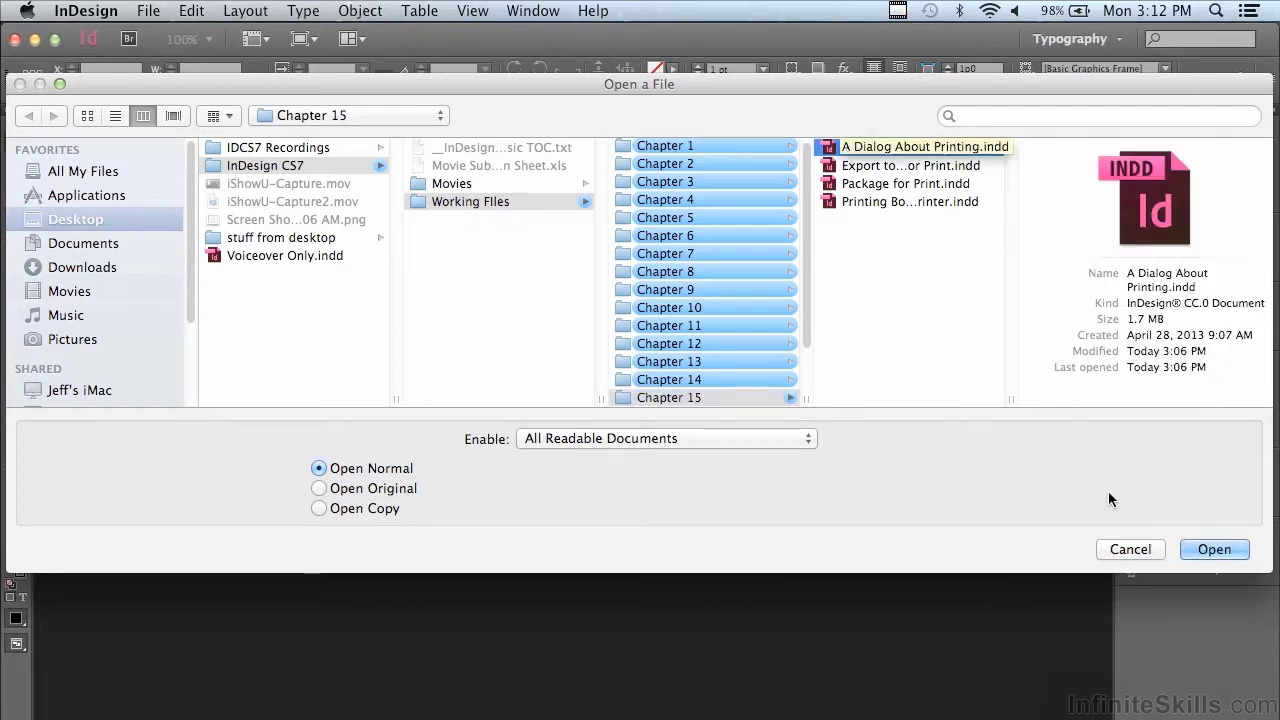
{"action": "left_click", "coordinate": [1216, 549]}
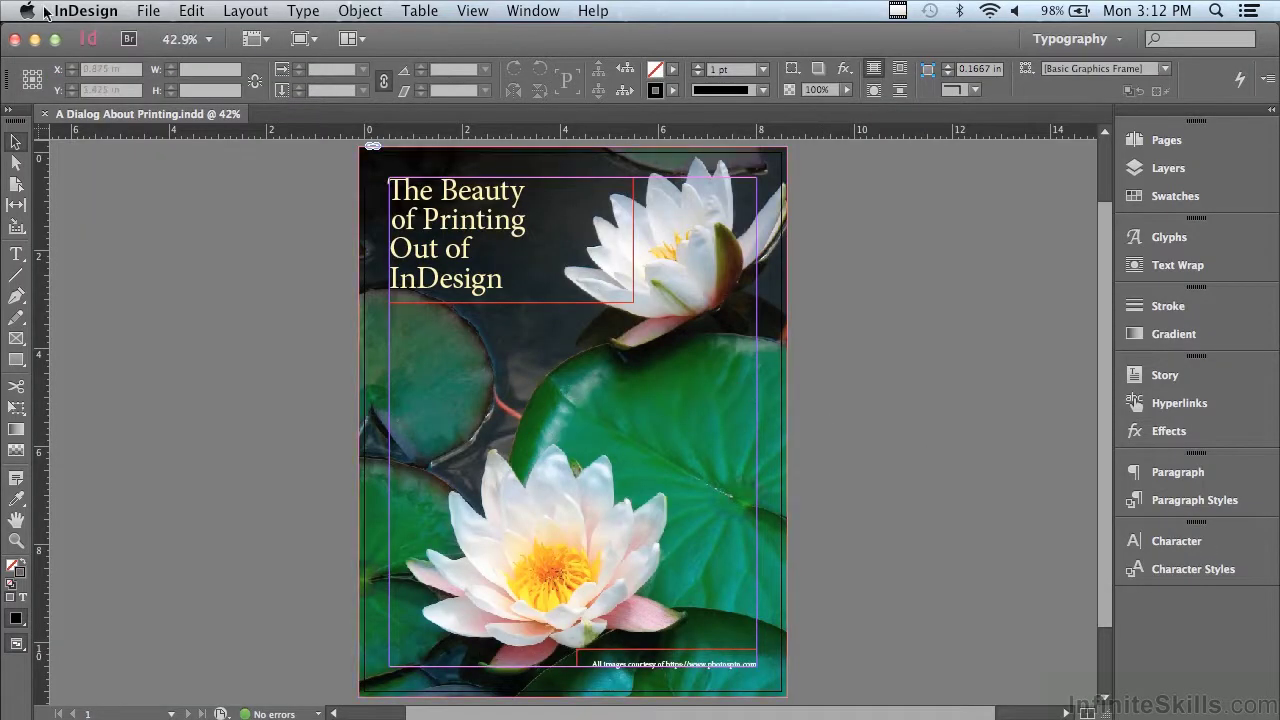
Bring up File > Print and choose the networked HP LaserJet 2200 as the printer
{"action": "left_click", "coordinate": [148, 10]}
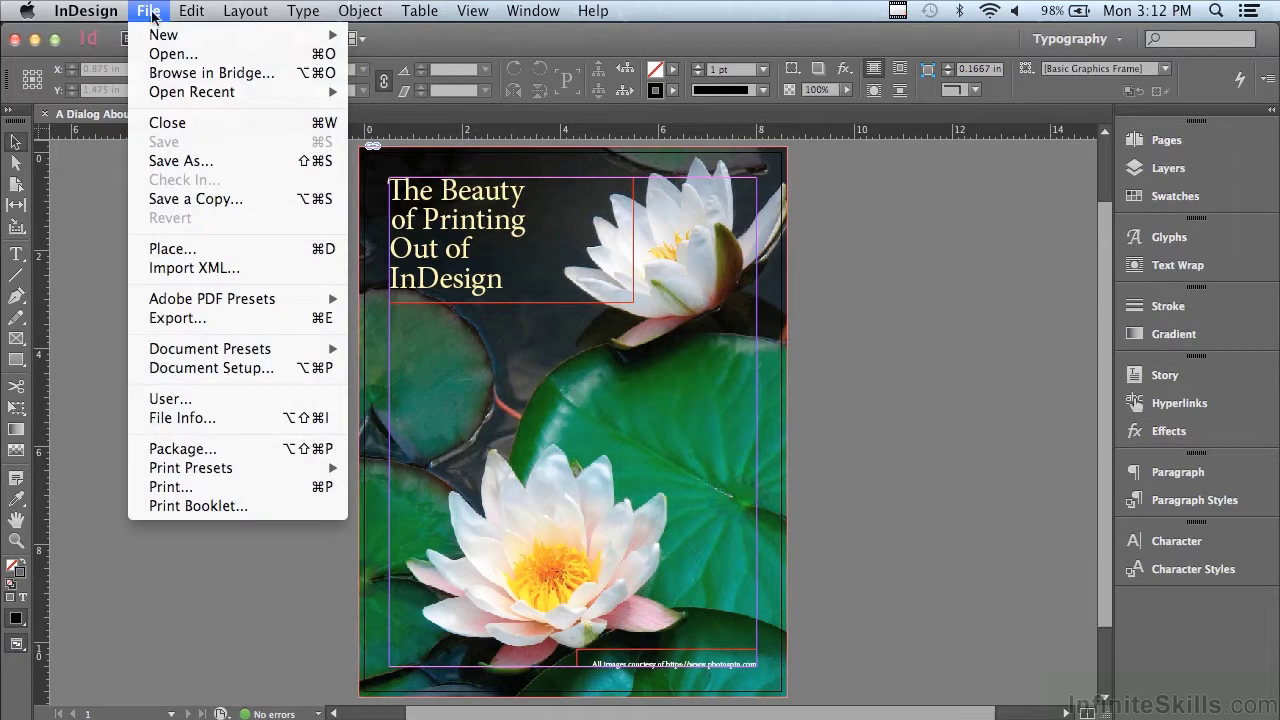
{"action": "left_click", "coordinate": [165, 487]}
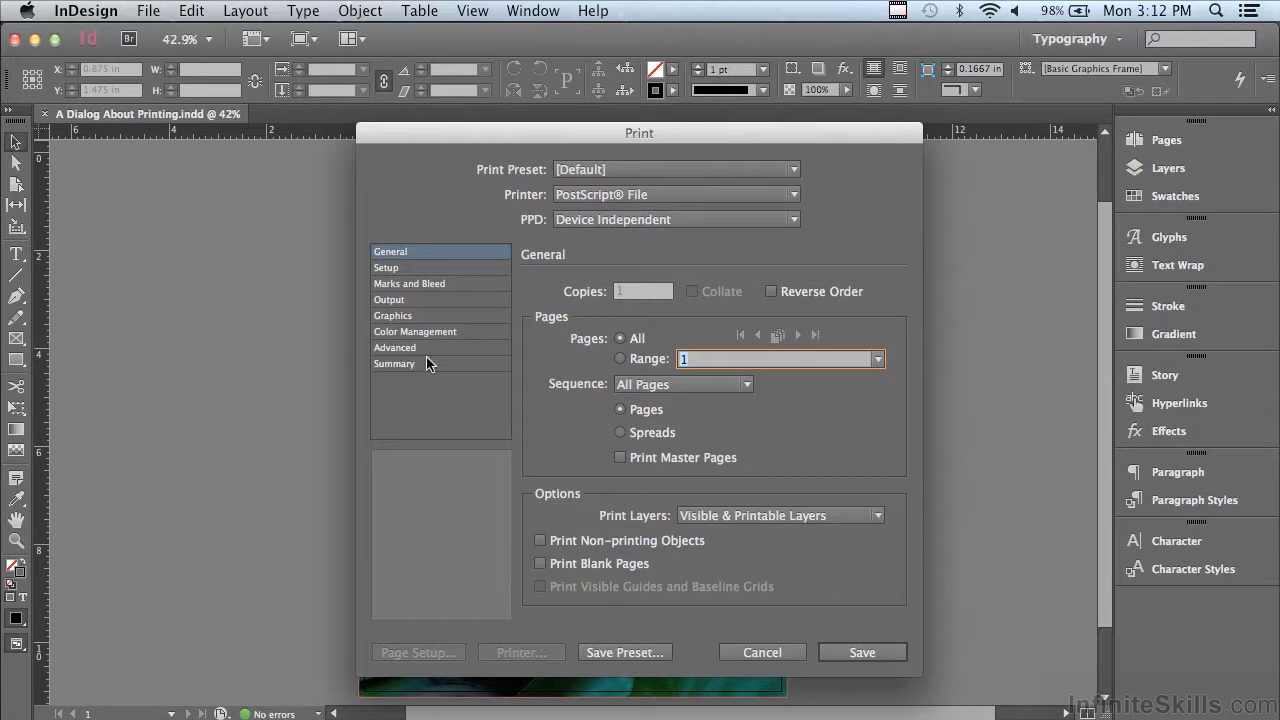
{"action": "left_click", "coordinate": [578, 198]}
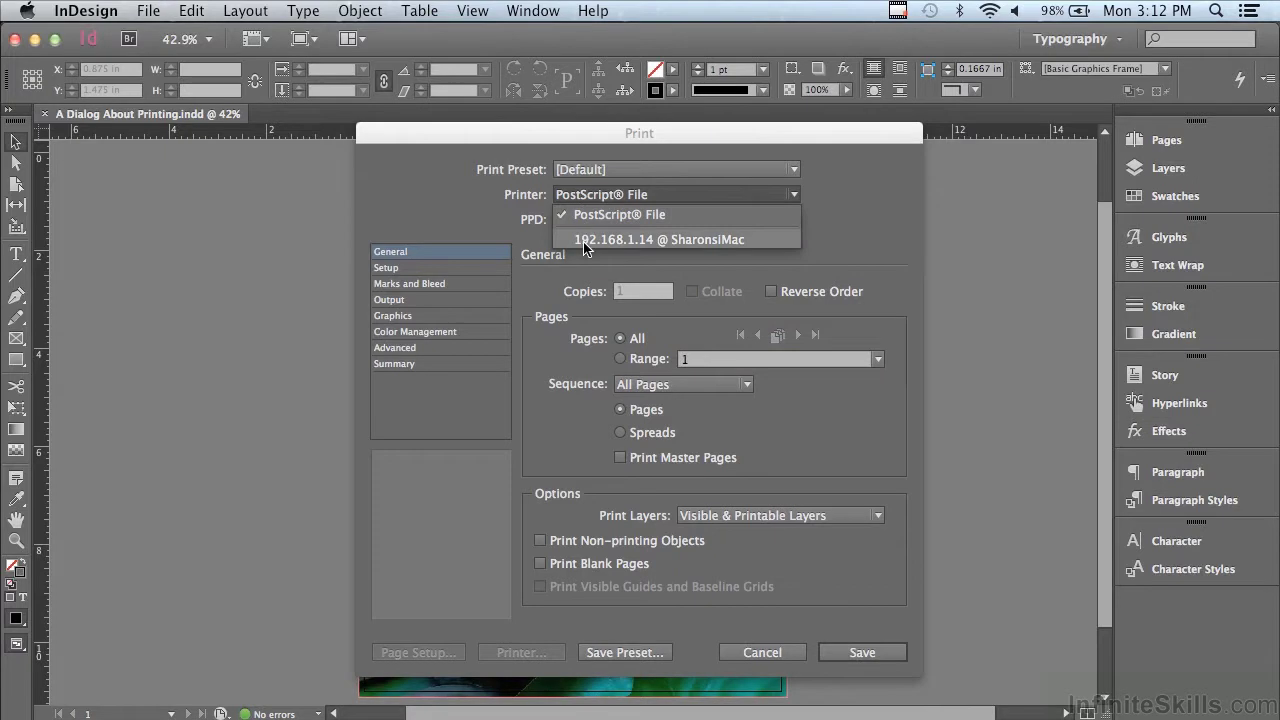
{"action": "left_click", "coordinate": [586, 243]}
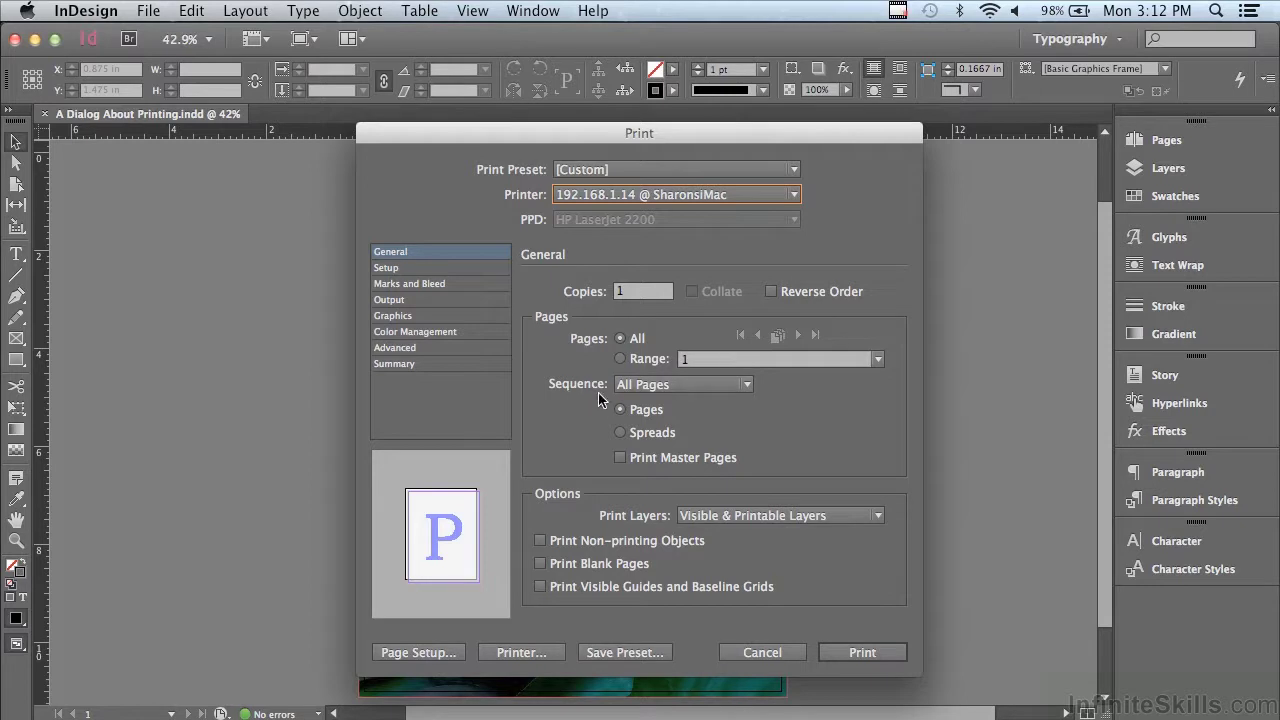
{"action": "left_click", "coordinate": [655, 386]}
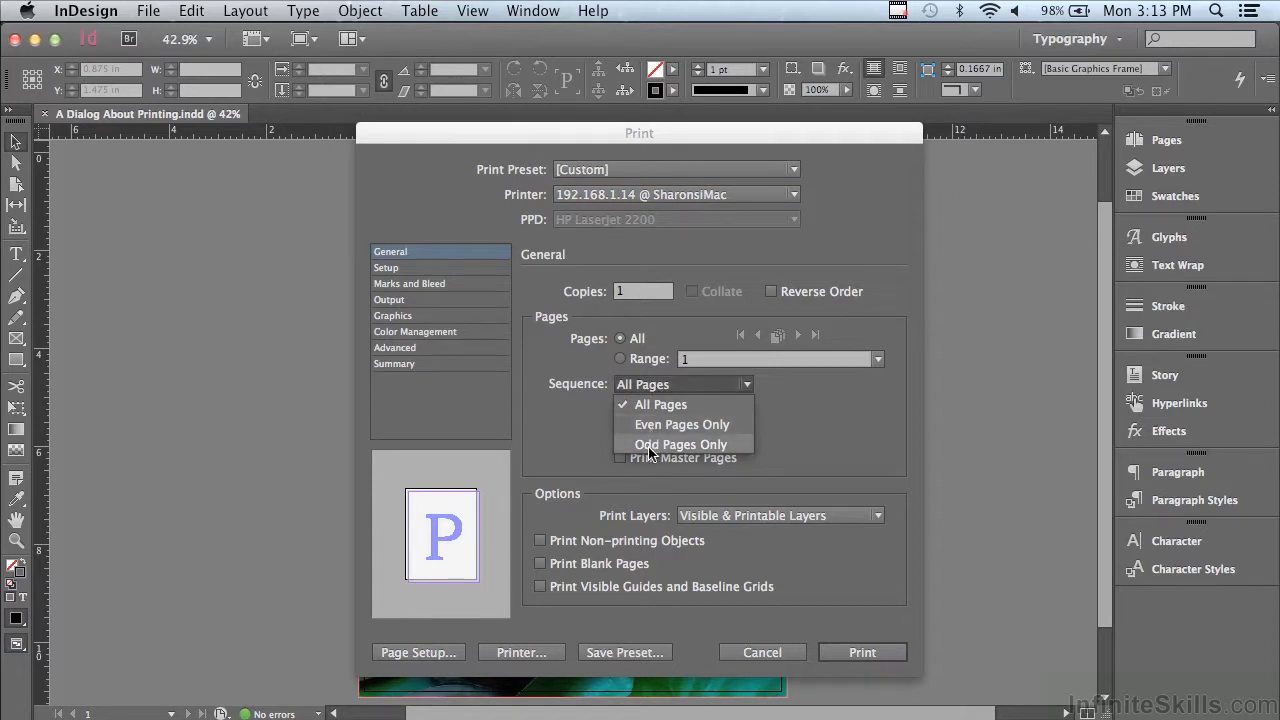
{"action": "left_click", "coordinate": [571, 420]}
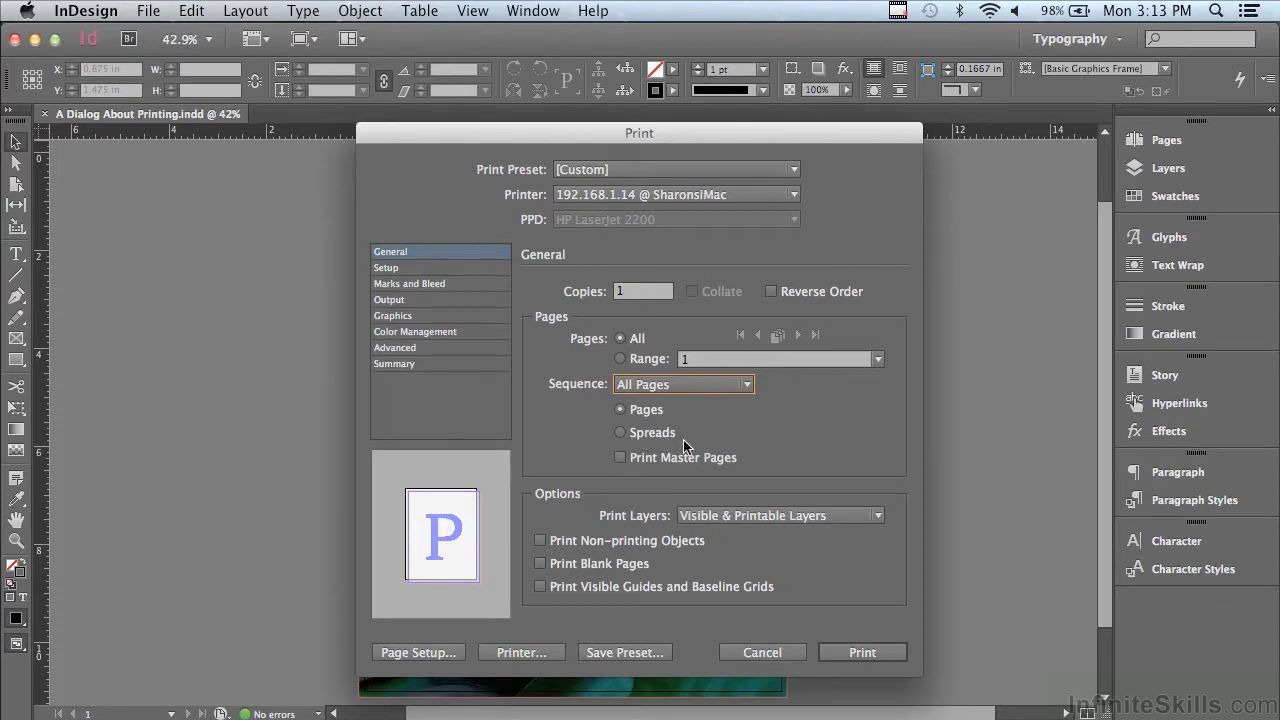
{"action": "left_click", "coordinate": [622, 434]}
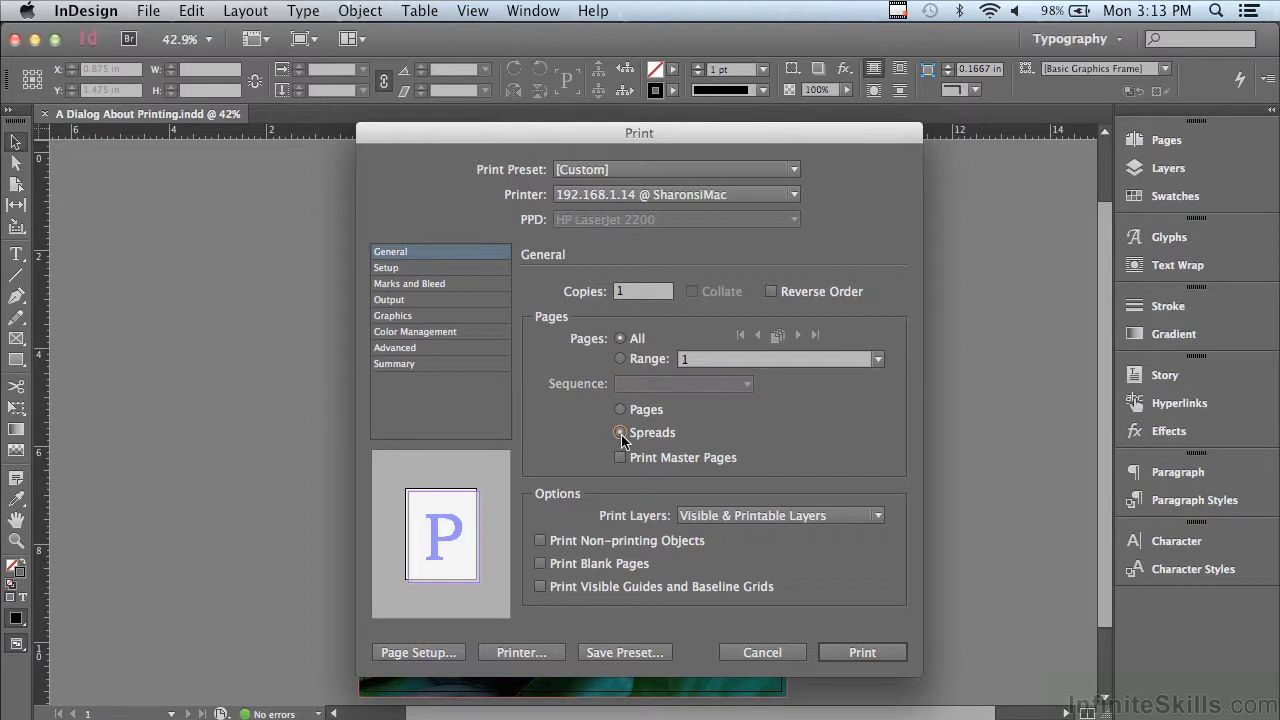
{"action": "left_click", "coordinate": [620, 409]}
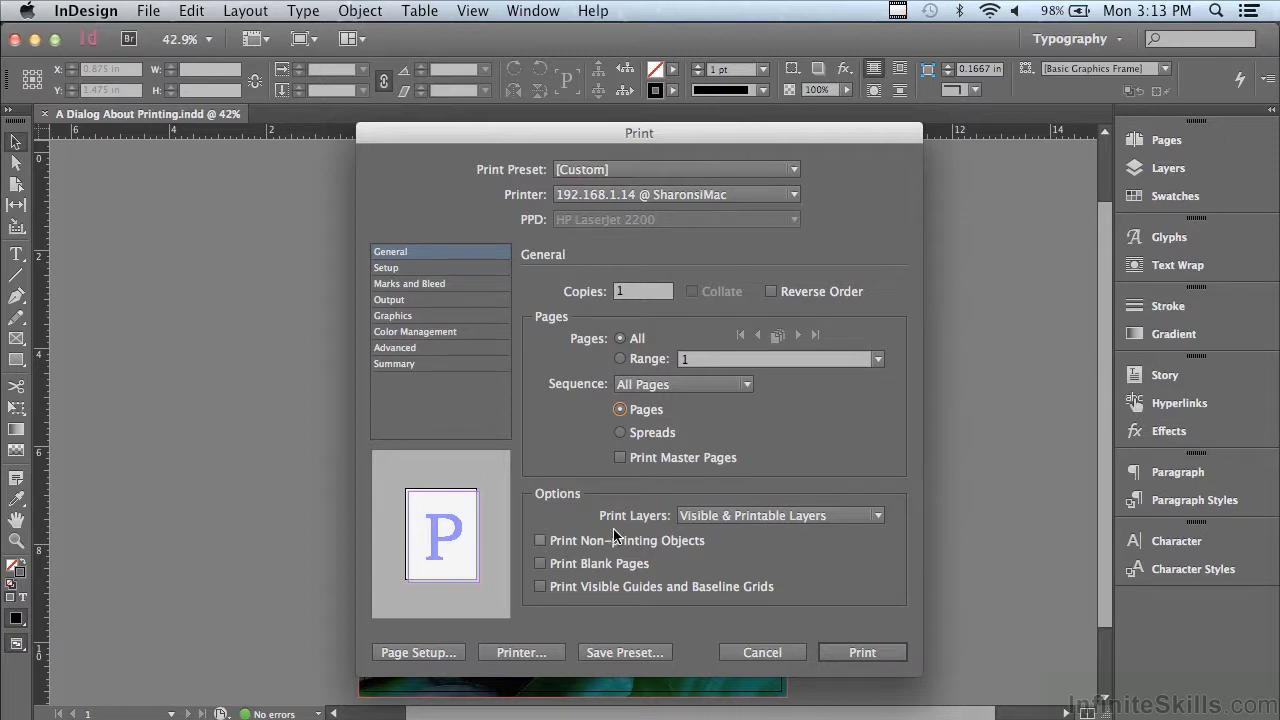
{"action": "left_click", "coordinate": [706, 516]}
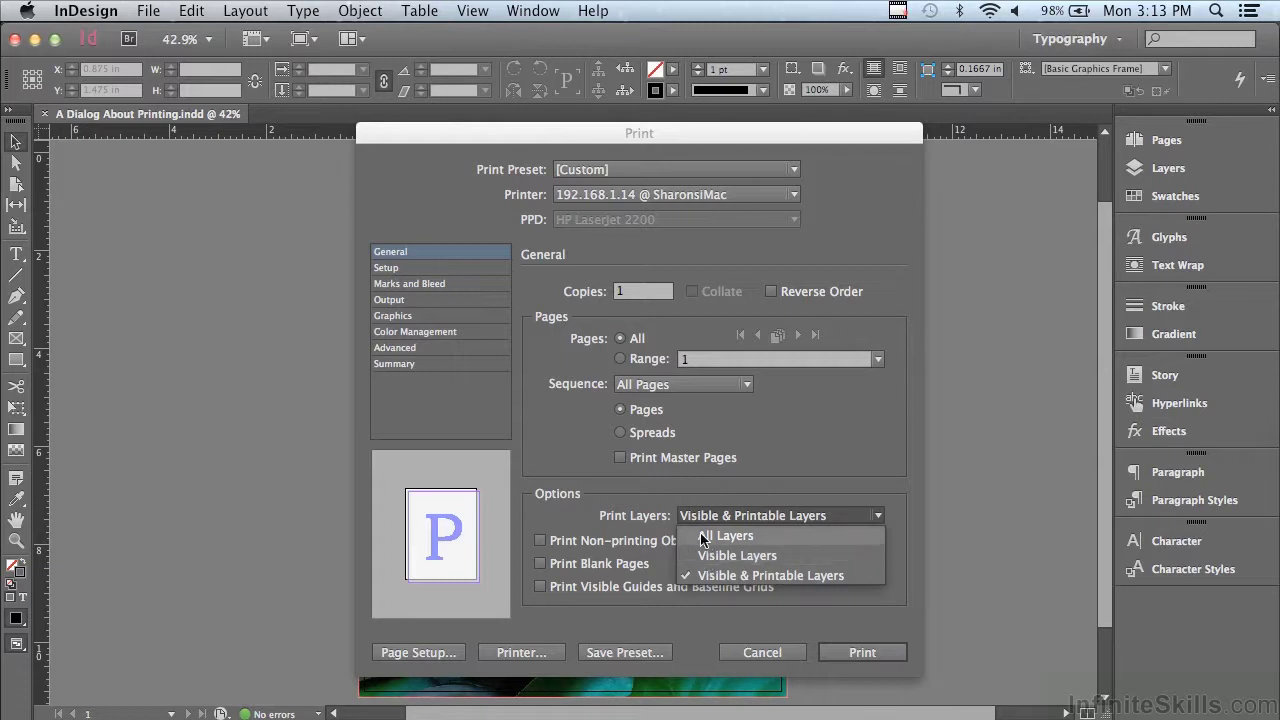
{"action": "left_click", "coordinate": [555, 453]}
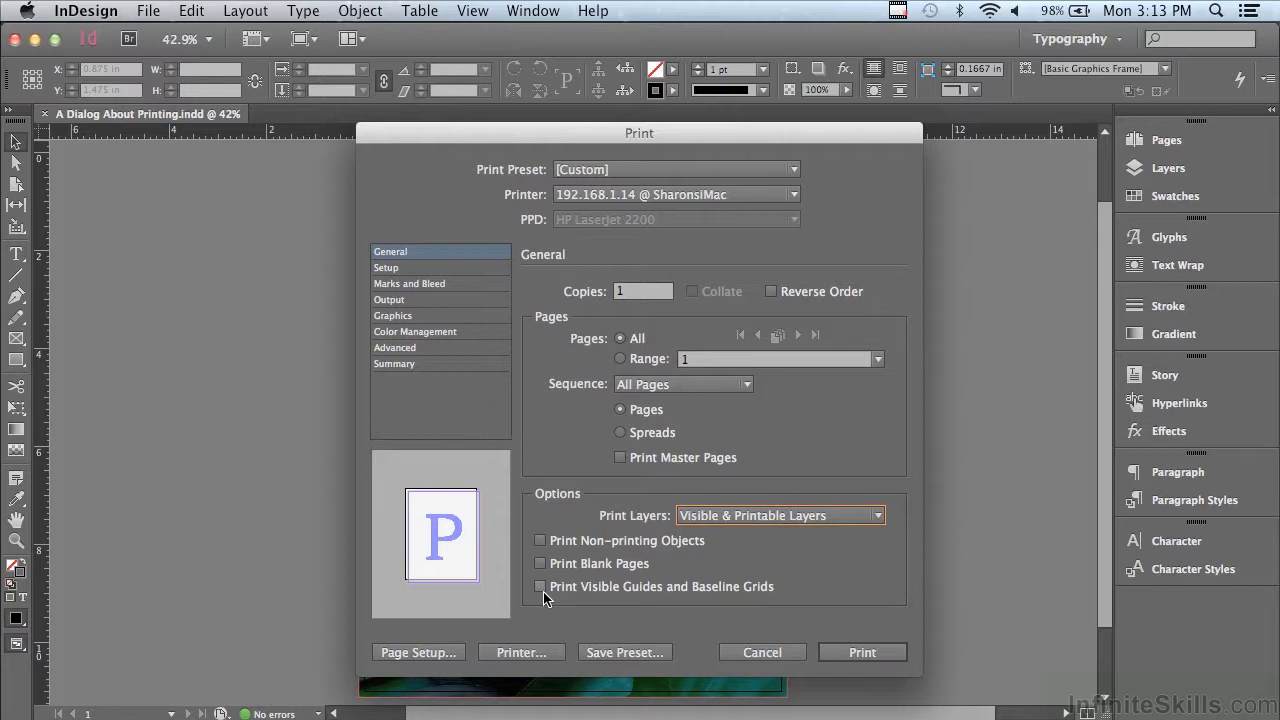
In Setup, set Paper Size to US Letter and enable Scale To Fit (93.1%)
{"action": "left_click", "coordinate": [395, 270]}
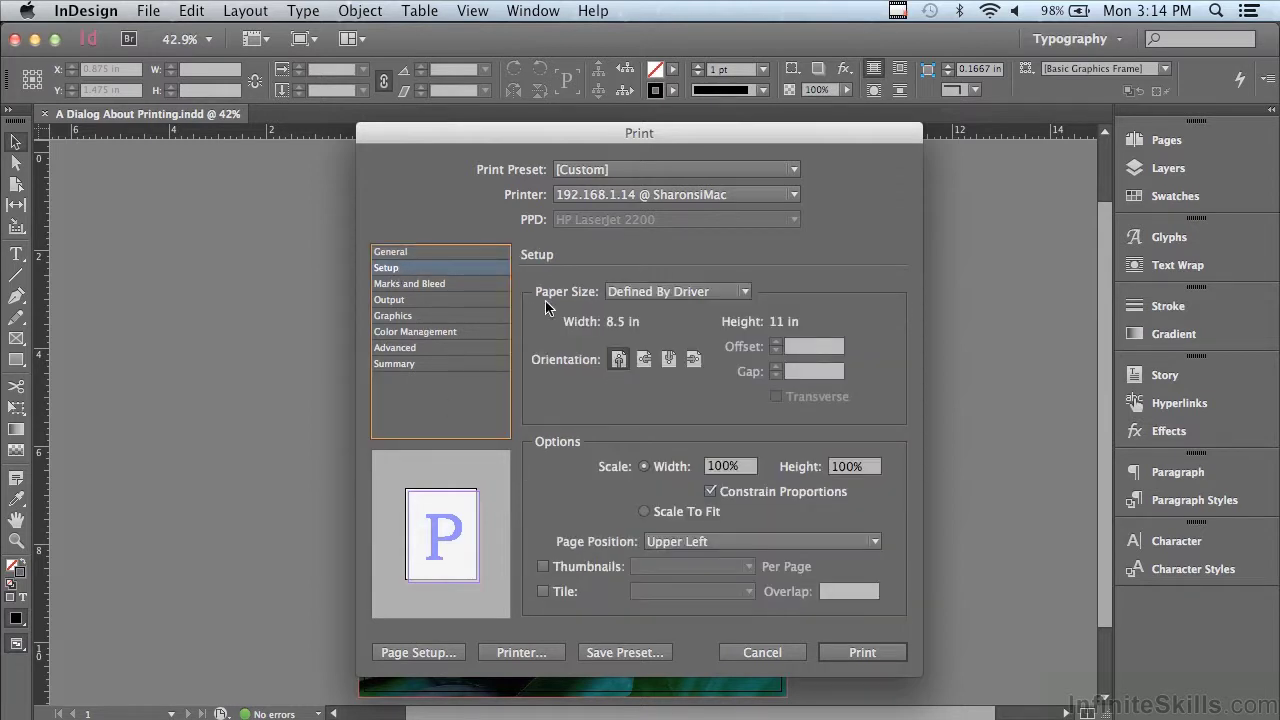
{"action": "left_click", "coordinate": [632, 295]}
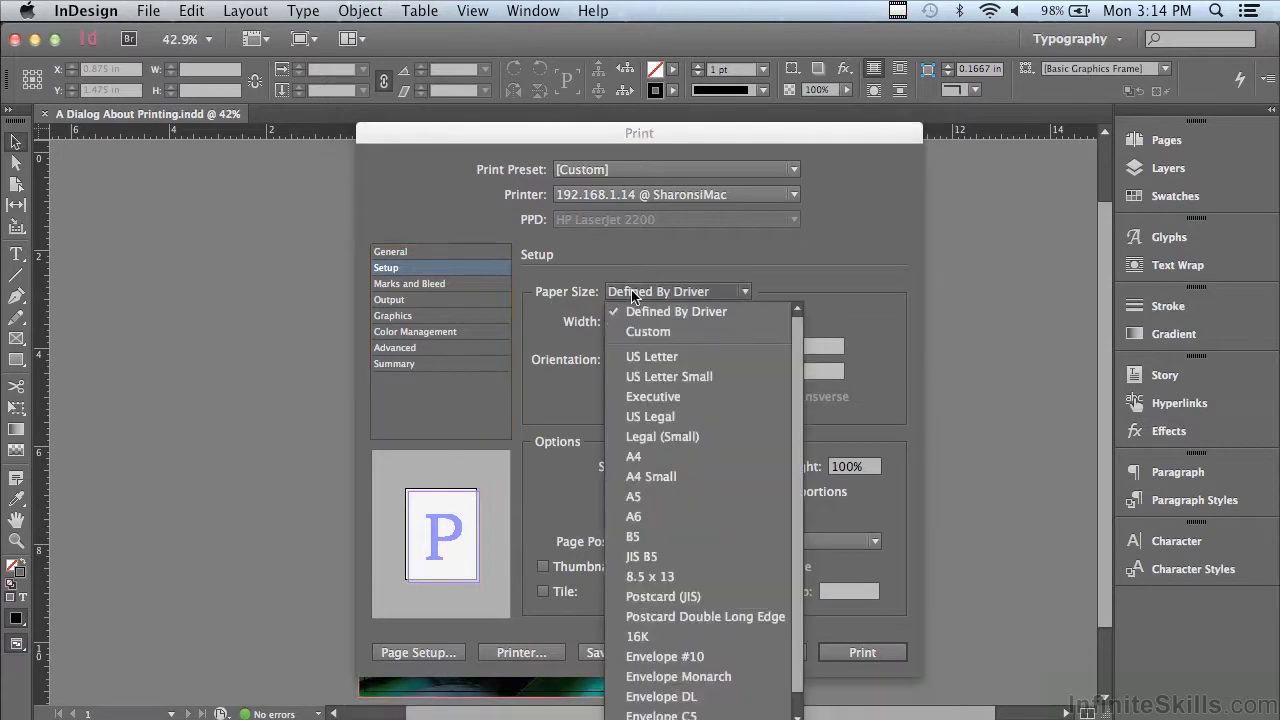
{"action": "left_click", "coordinate": [640, 357]}
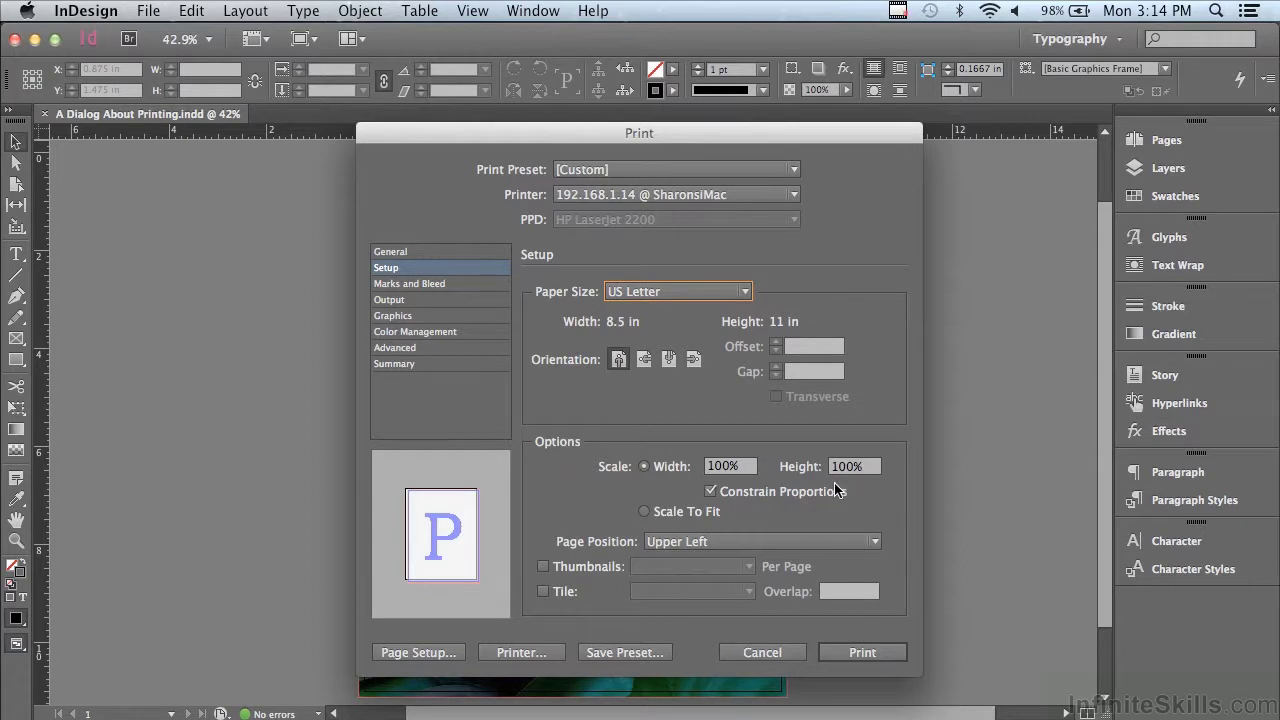
{"action": "left_click", "coordinate": [646, 514]}
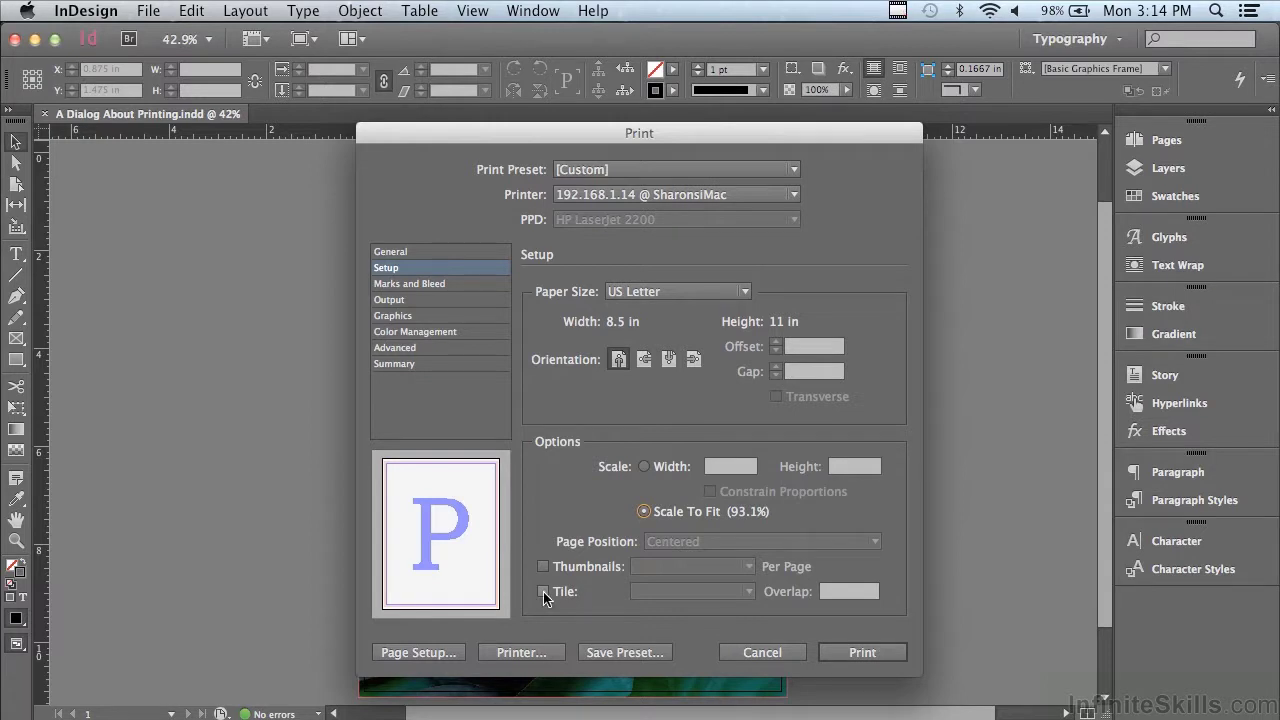
In Marks and Bleed, enable only Crop Marks, keeping Use Document Bleed Settings
{"action": "left_click", "coordinate": [421, 285]}
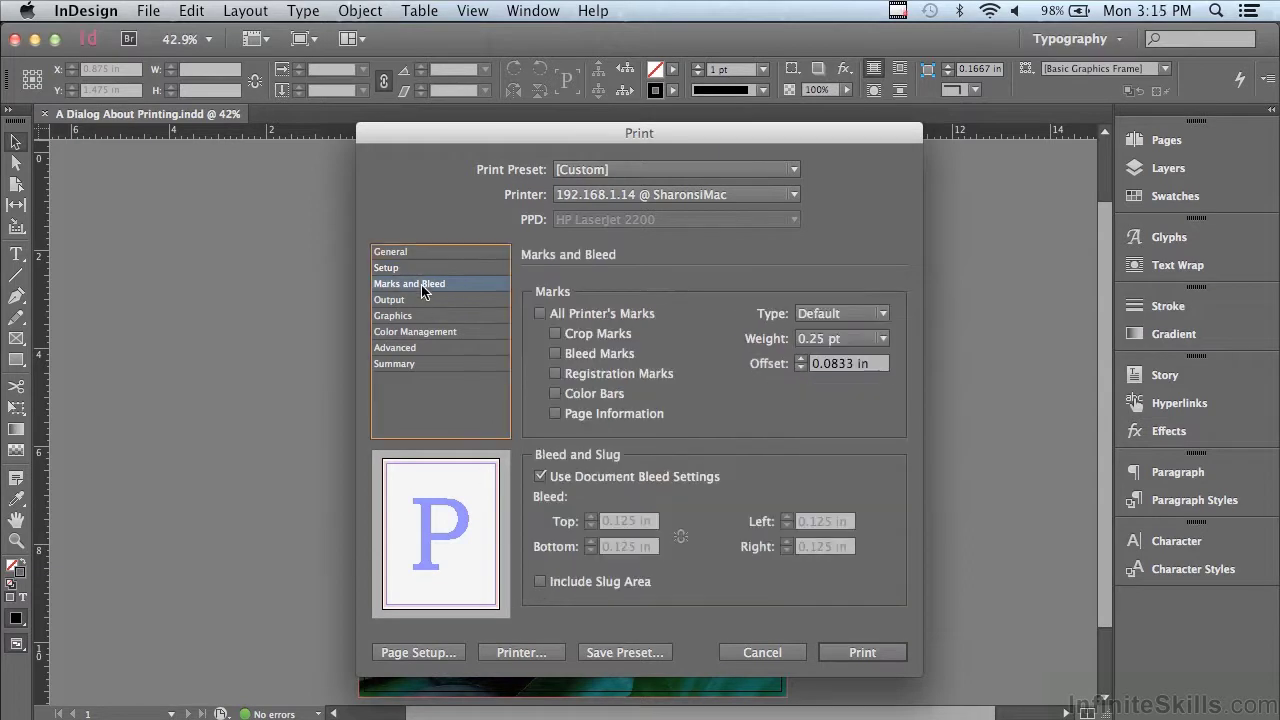
{"action": "left_click", "coordinate": [540, 313]}
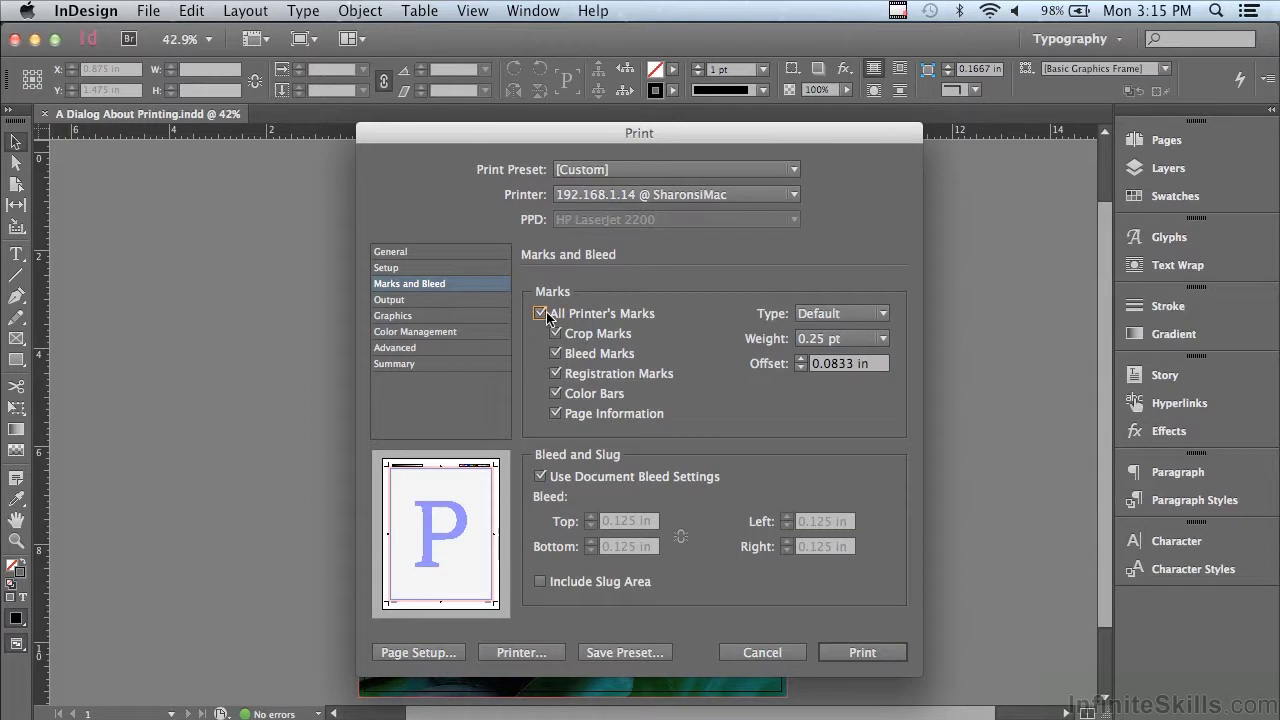
{"action": "left_click", "coordinate": [546, 315]}
{"action": "left_click", "coordinate": [555, 334]}
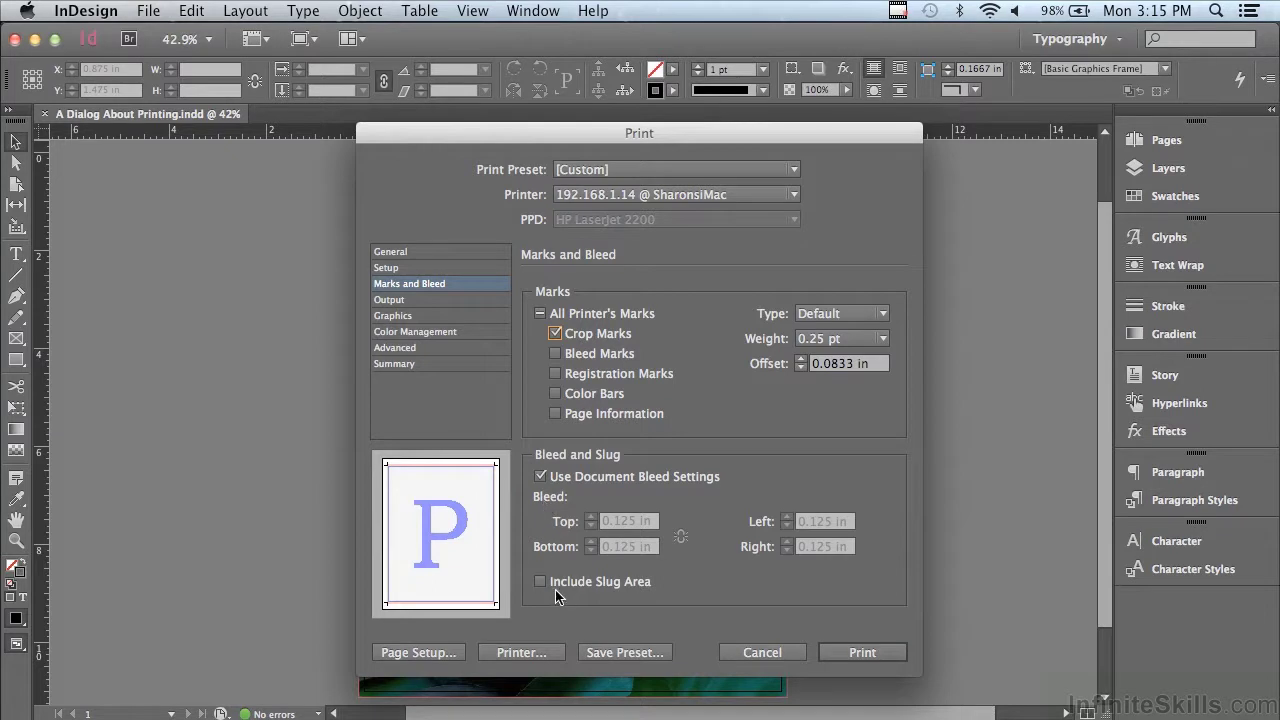
In Output, switch Color to Separations to view inks, then return it to Composite Gray
{"action": "left_click", "coordinate": [383, 299]}
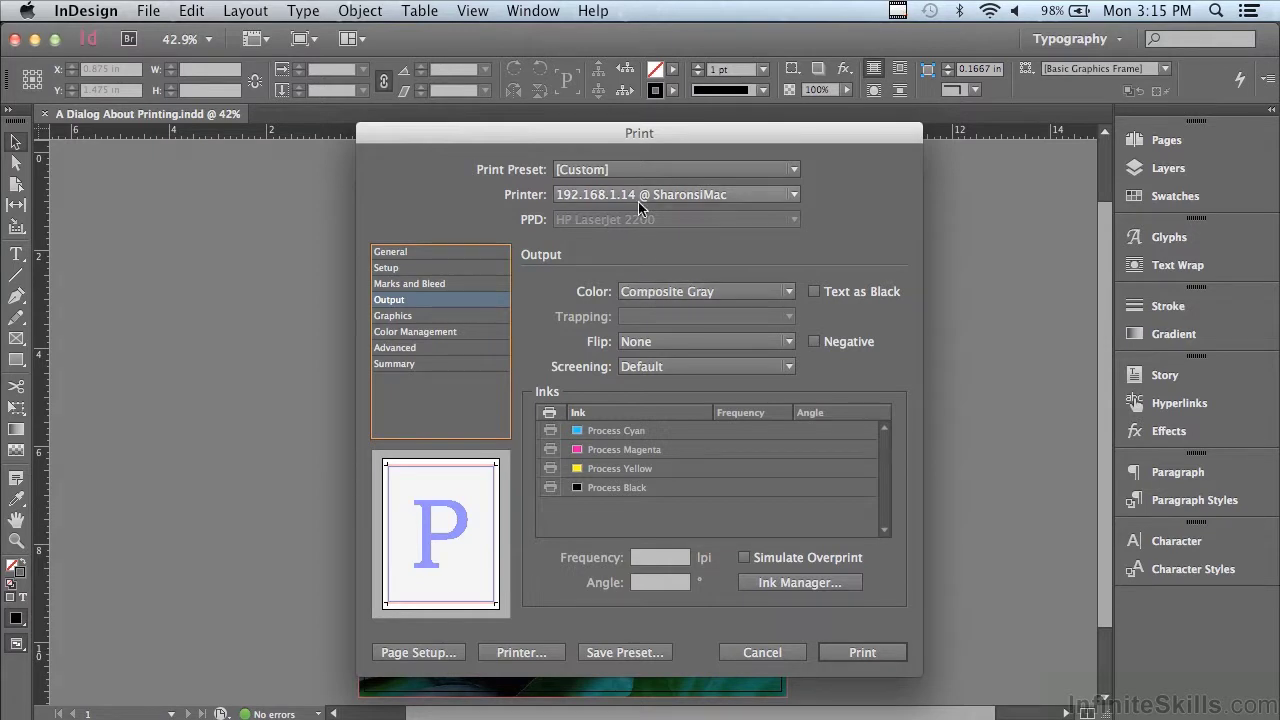
{"action": "left_click", "coordinate": [663, 293]}
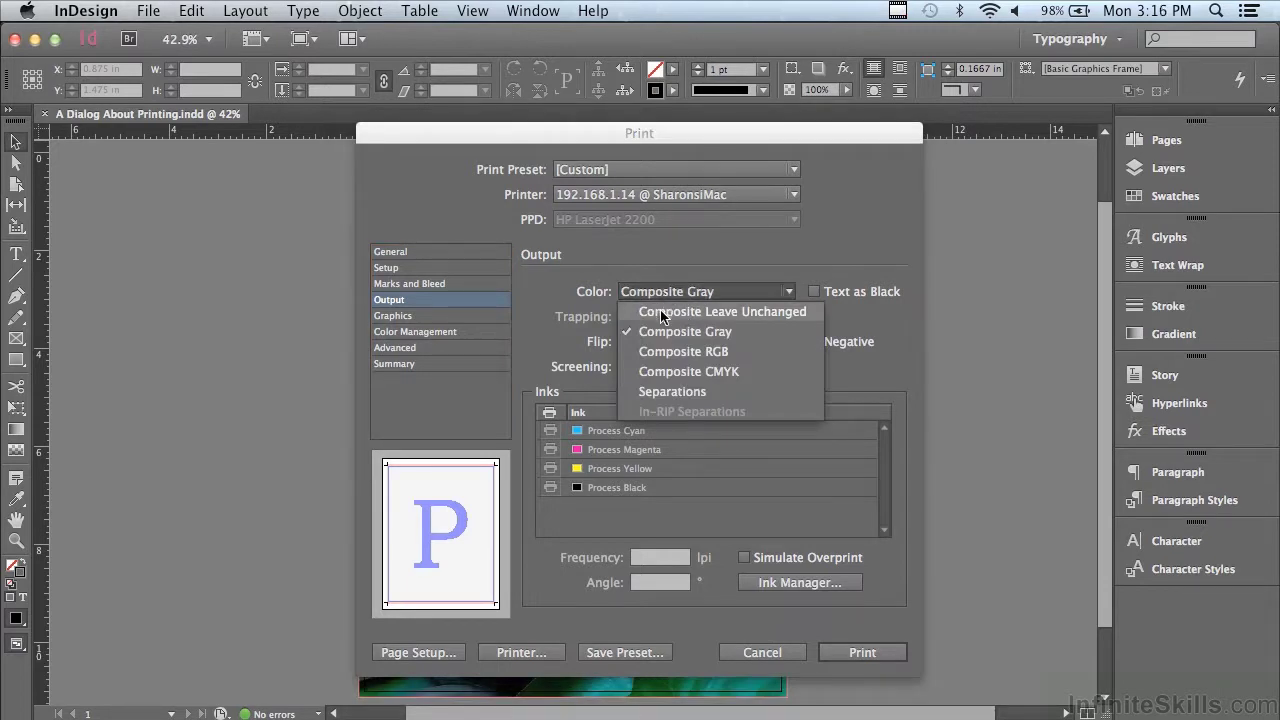
{"action": "left_click", "coordinate": [656, 391]}
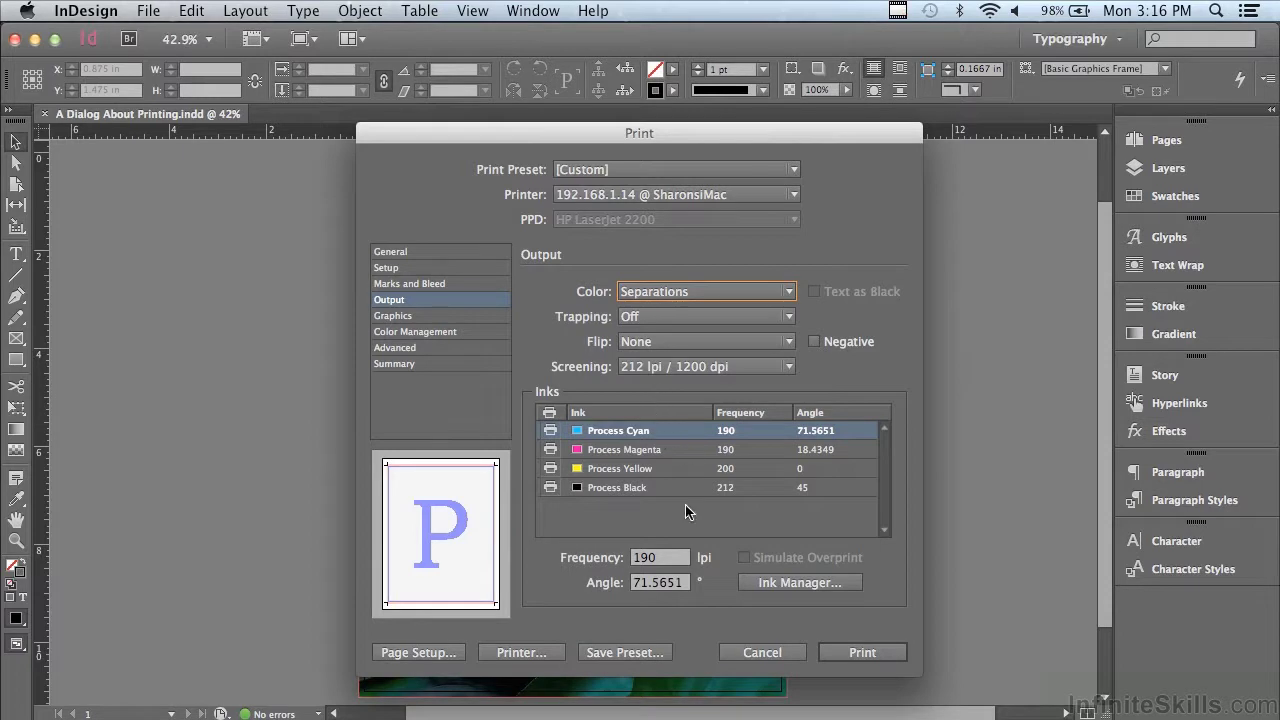
{"action": "left_click", "coordinate": [636, 292]}
{"action": "left_click", "coordinate": [644, 331]}
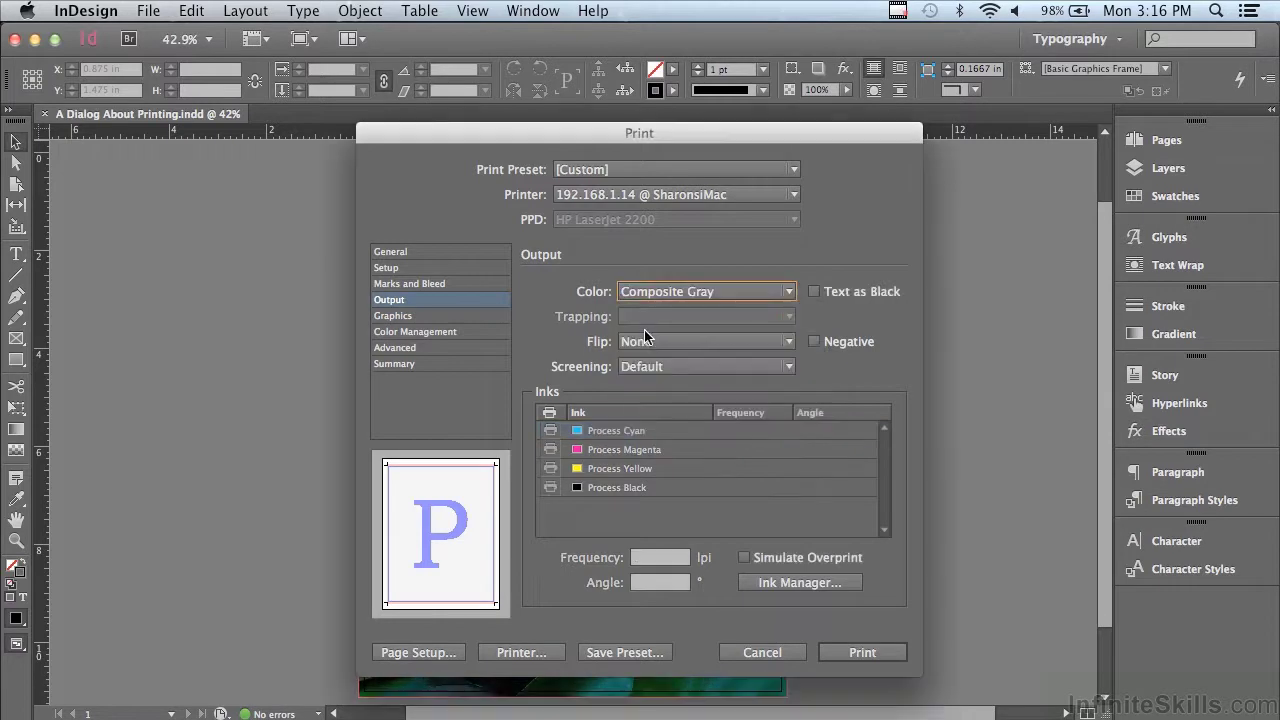
In Graphics, keep Send Data at All and font Download at Complete
{"action": "left_click", "coordinate": [398, 318]}
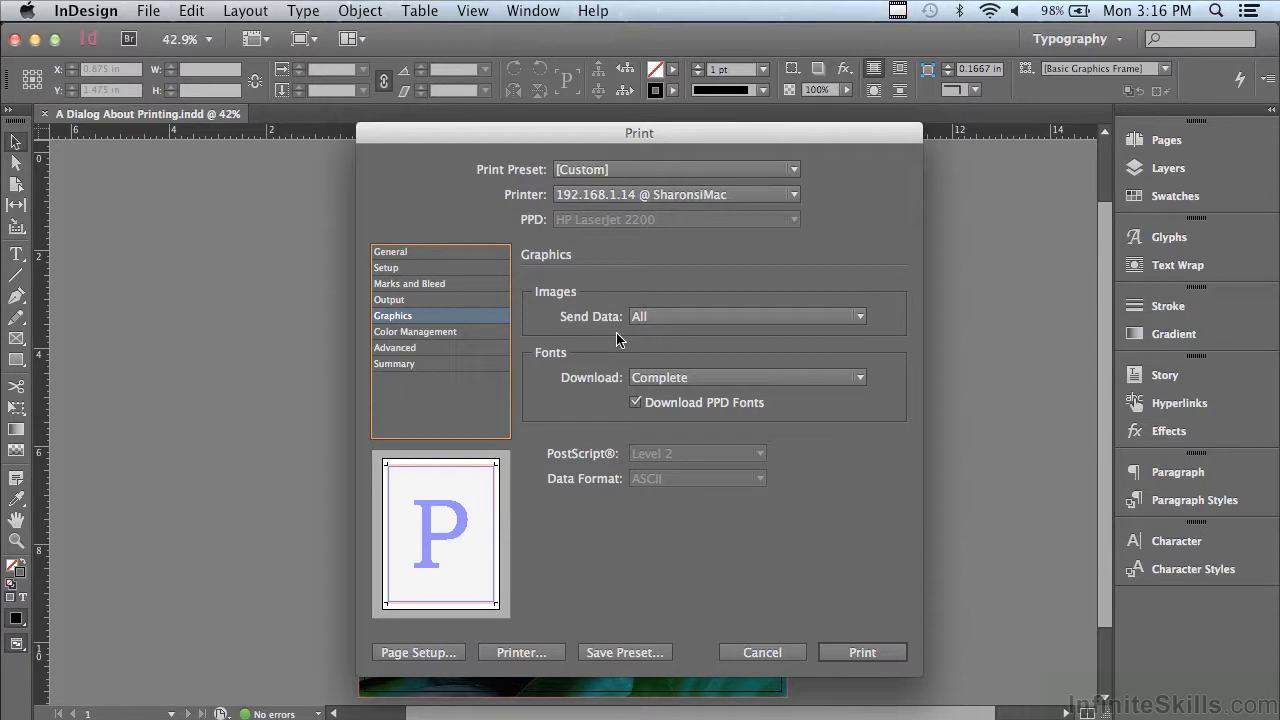
{"action": "left_click", "coordinate": [668, 315]}
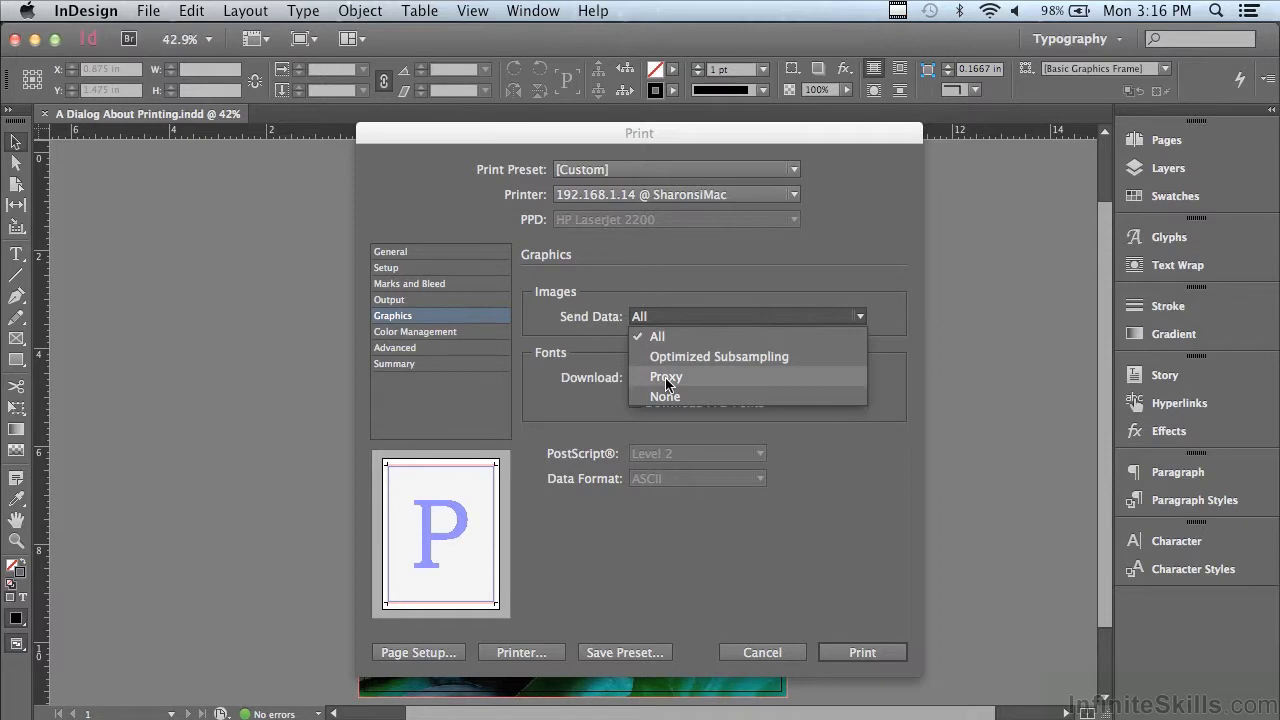
{"action": "left_click", "coordinate": [596, 366]}
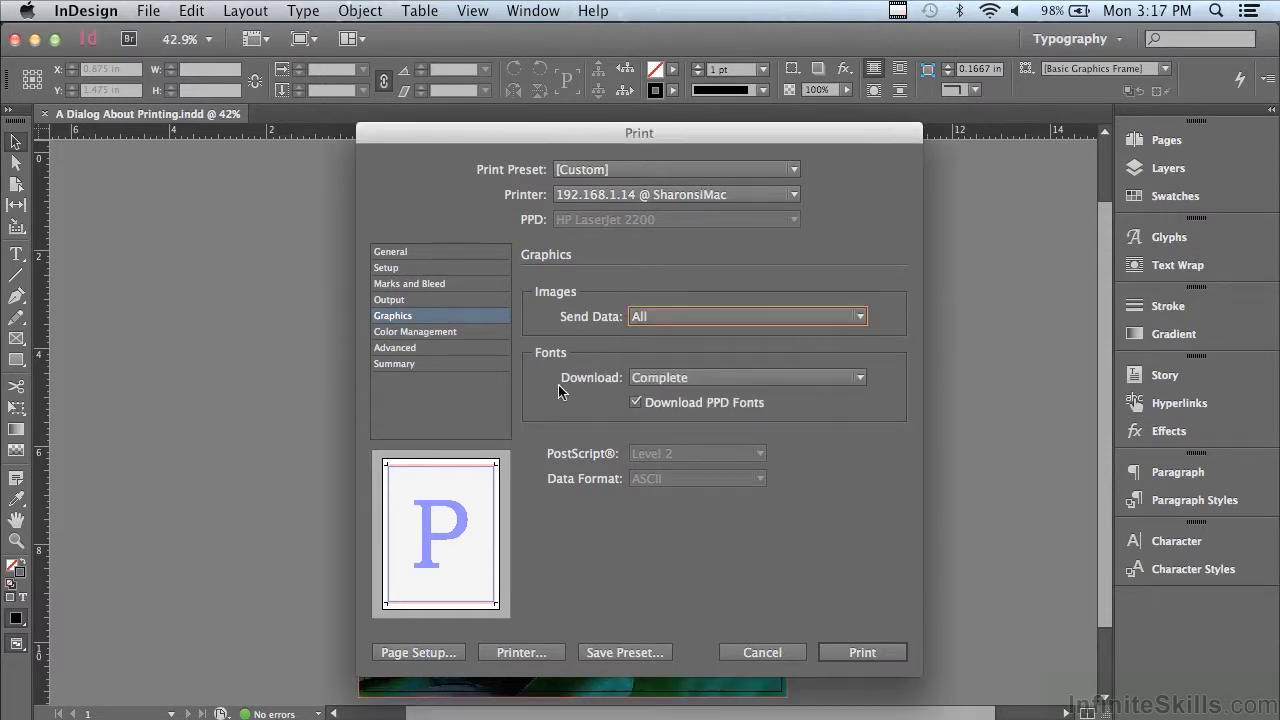
{"action": "left_click", "coordinate": [658, 380]}
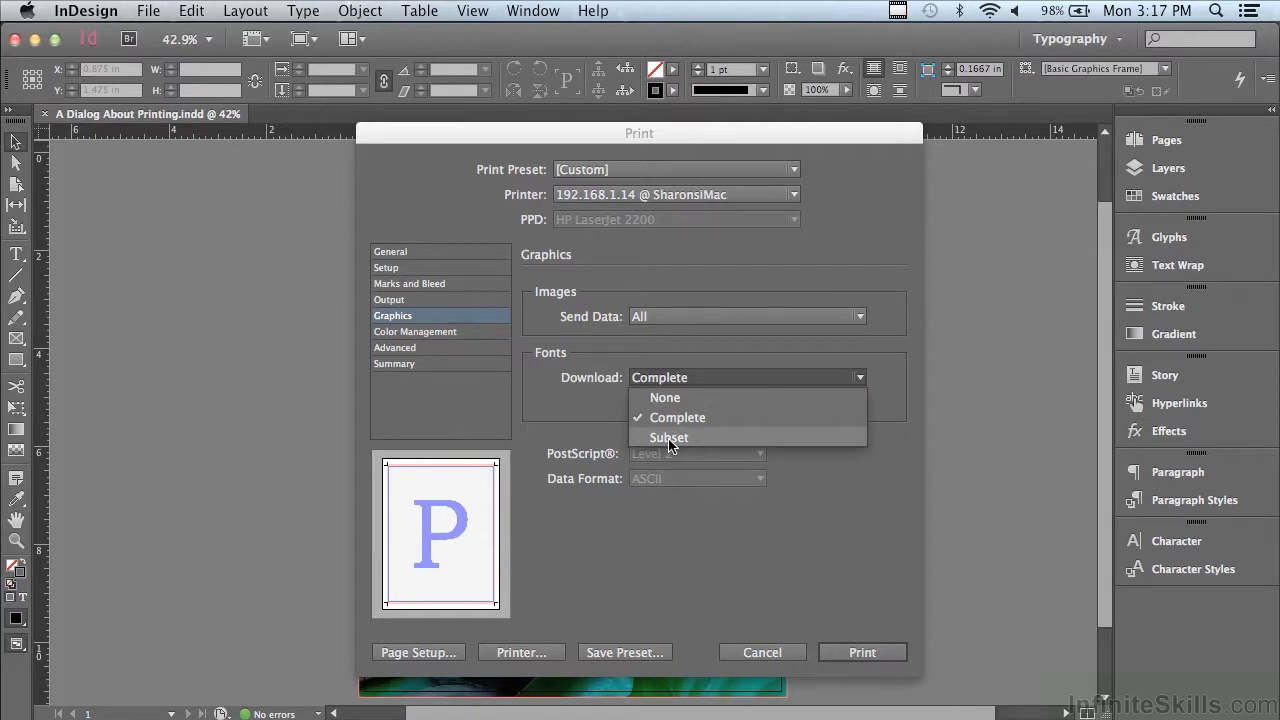
{"action": "left_click", "coordinate": [590, 409]}
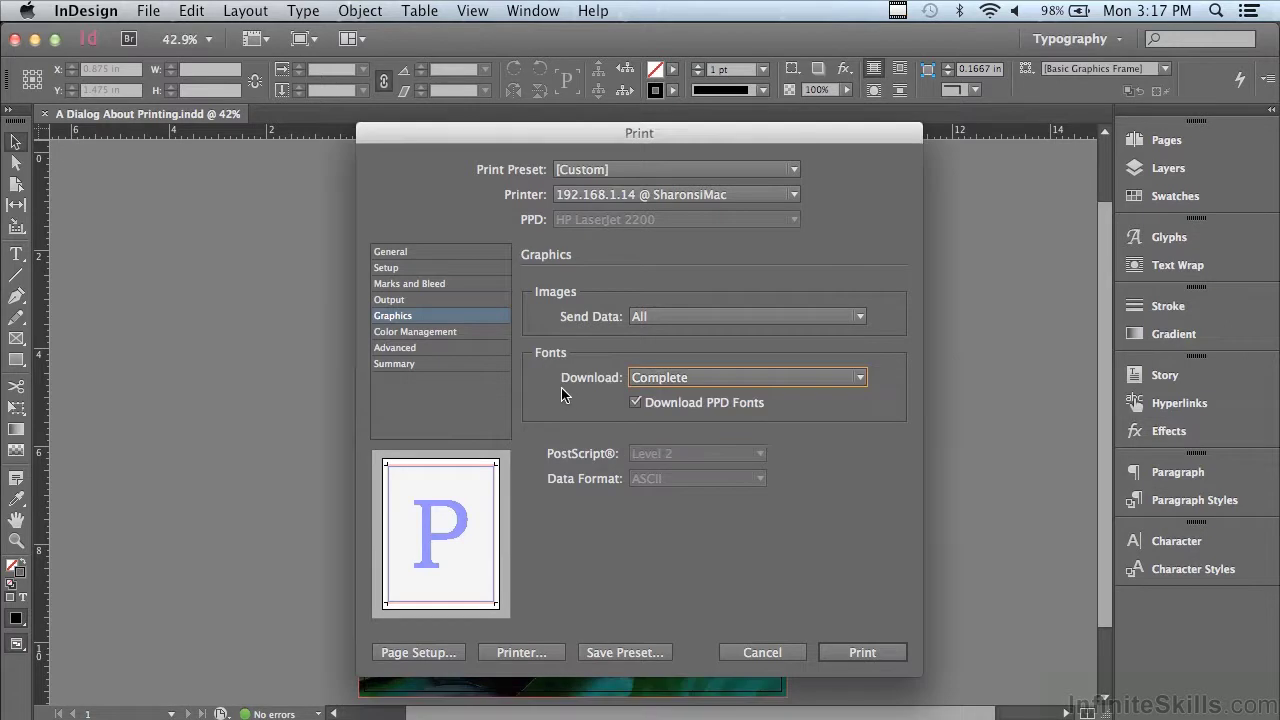
In Color Management, keep Color Handling set to Let InDesign Determine Colors
{"action": "left_click", "coordinate": [400, 333]}
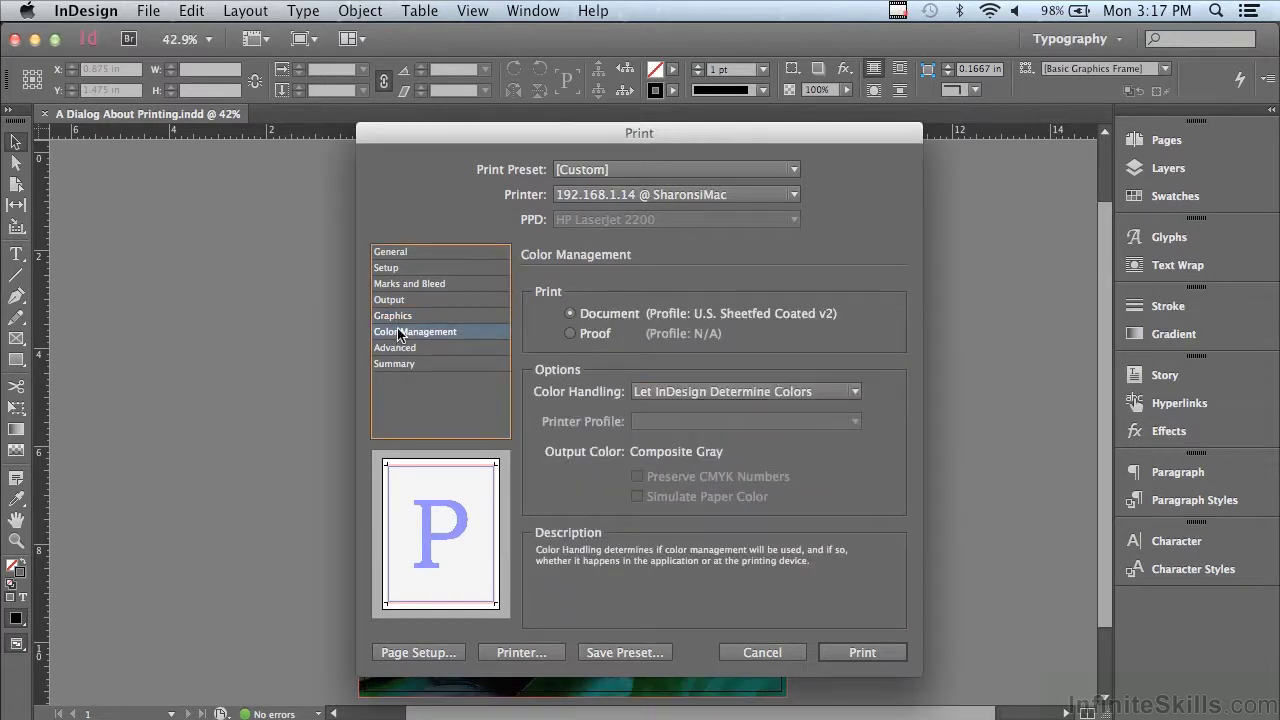
{"action": "mouse_move", "coordinate": [727, 322]}
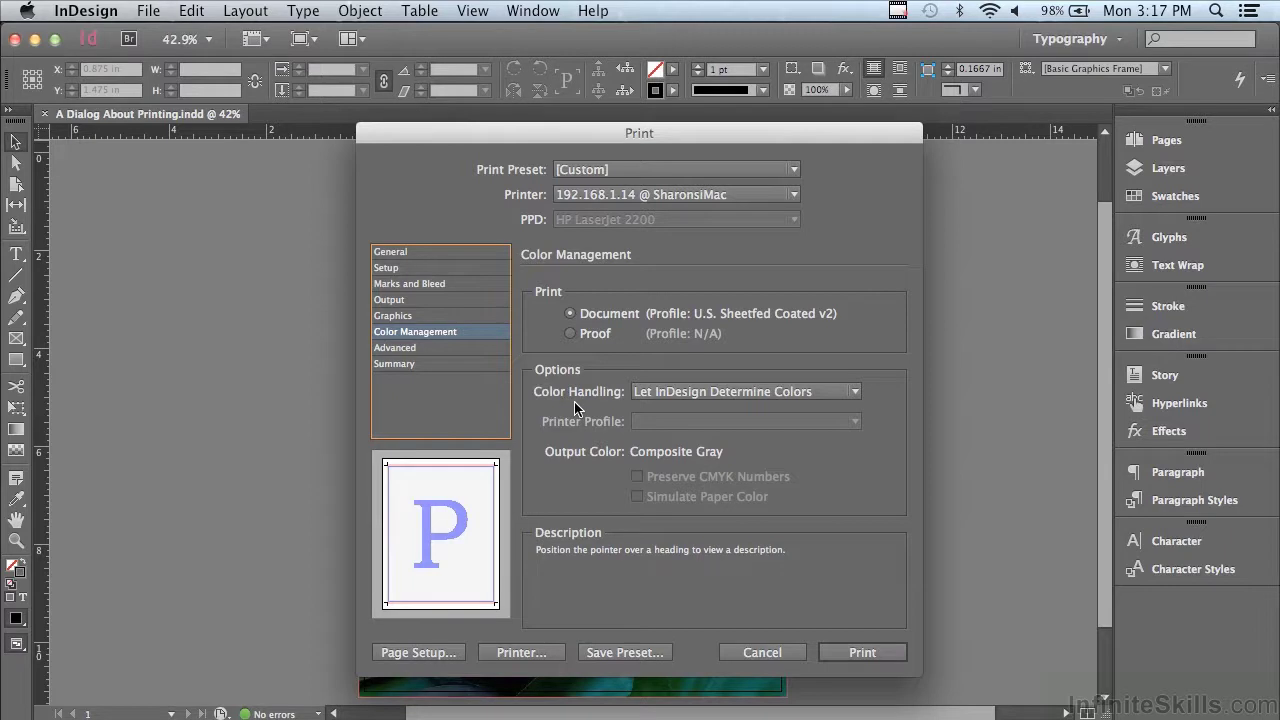
{"action": "mouse_move", "coordinate": [659, 400]}
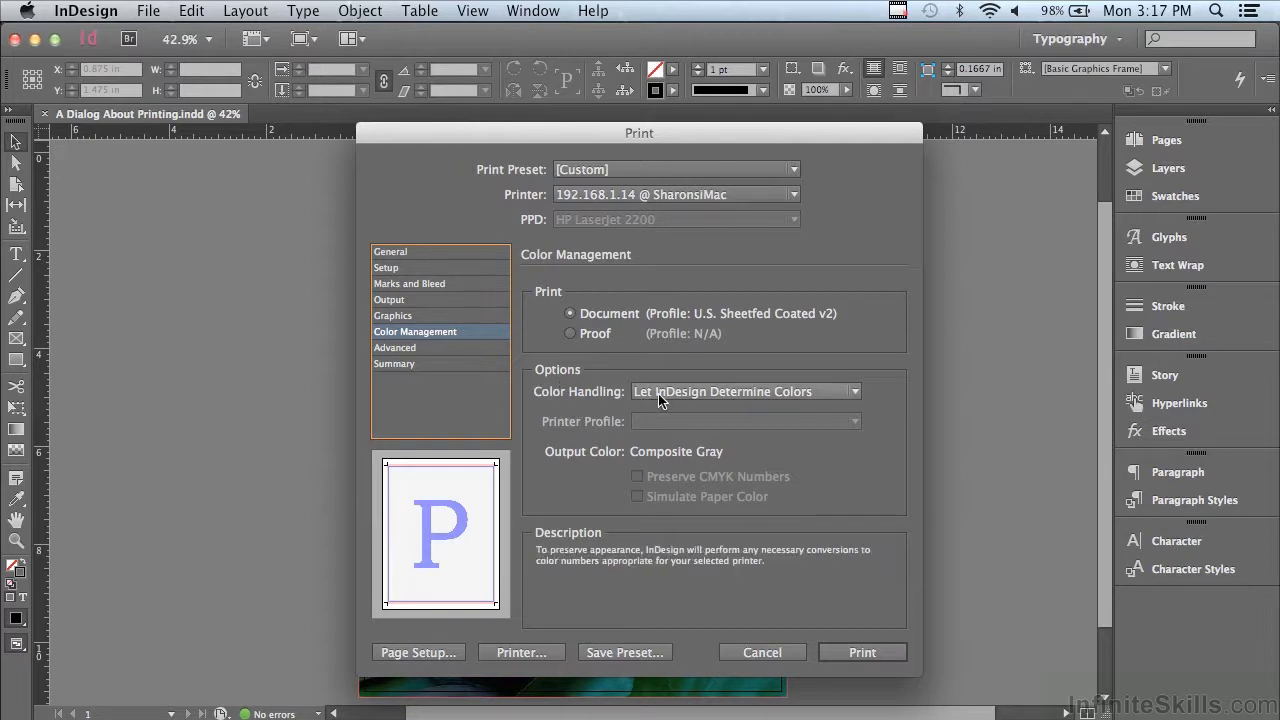
{"action": "left_click", "coordinate": [659, 400]}
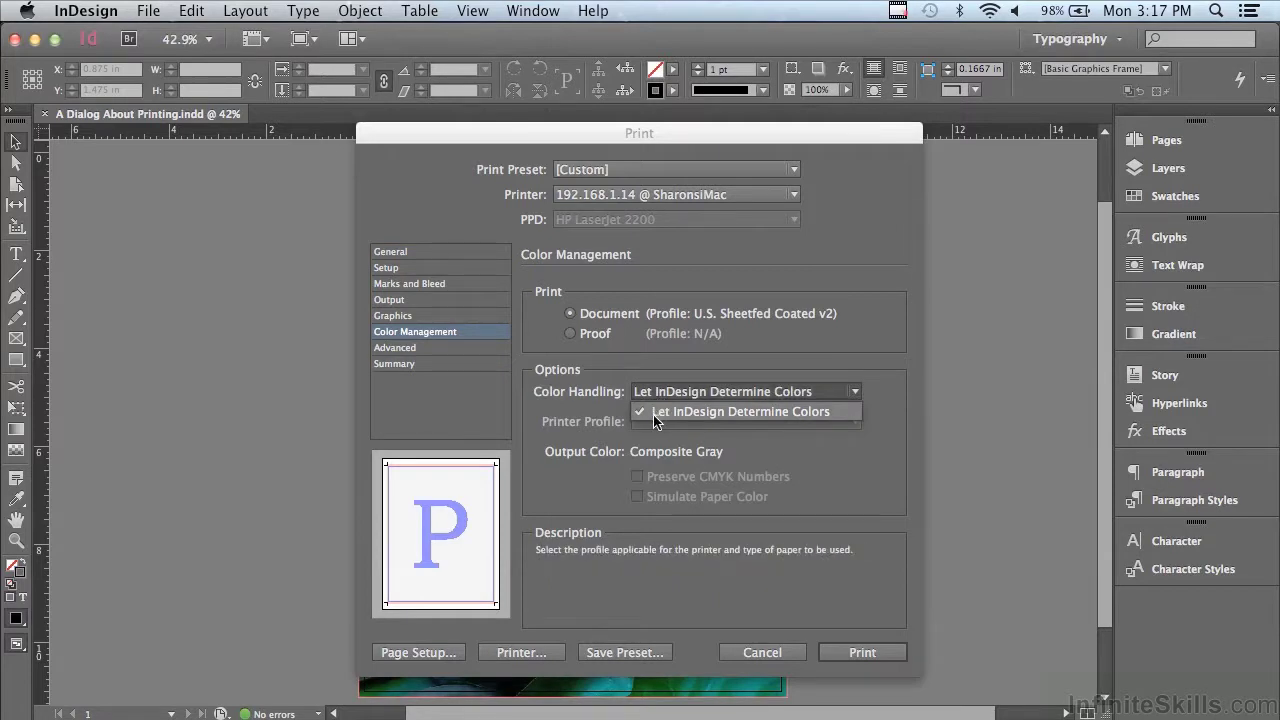
{"action": "left_click", "coordinate": [618, 438]}
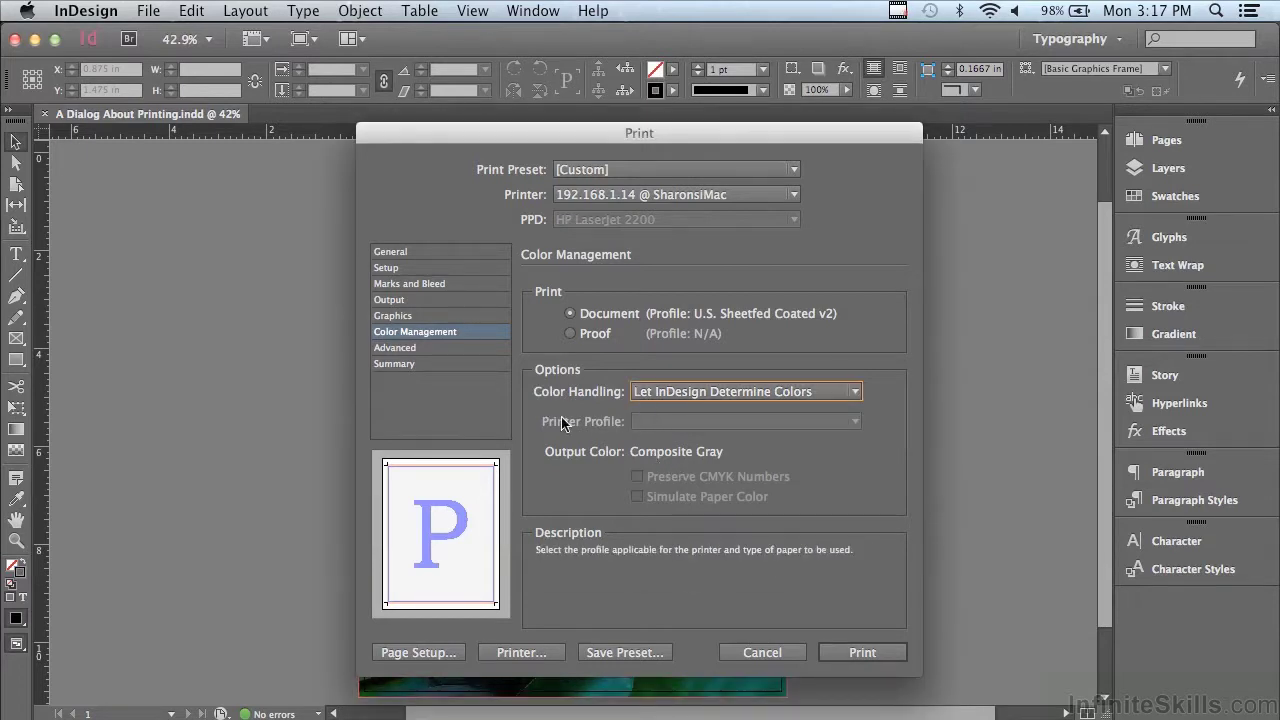
In Advanced, keep the Transparency Flattener Preset at [Medium Resolution]
{"action": "left_click", "coordinate": [412, 348]}
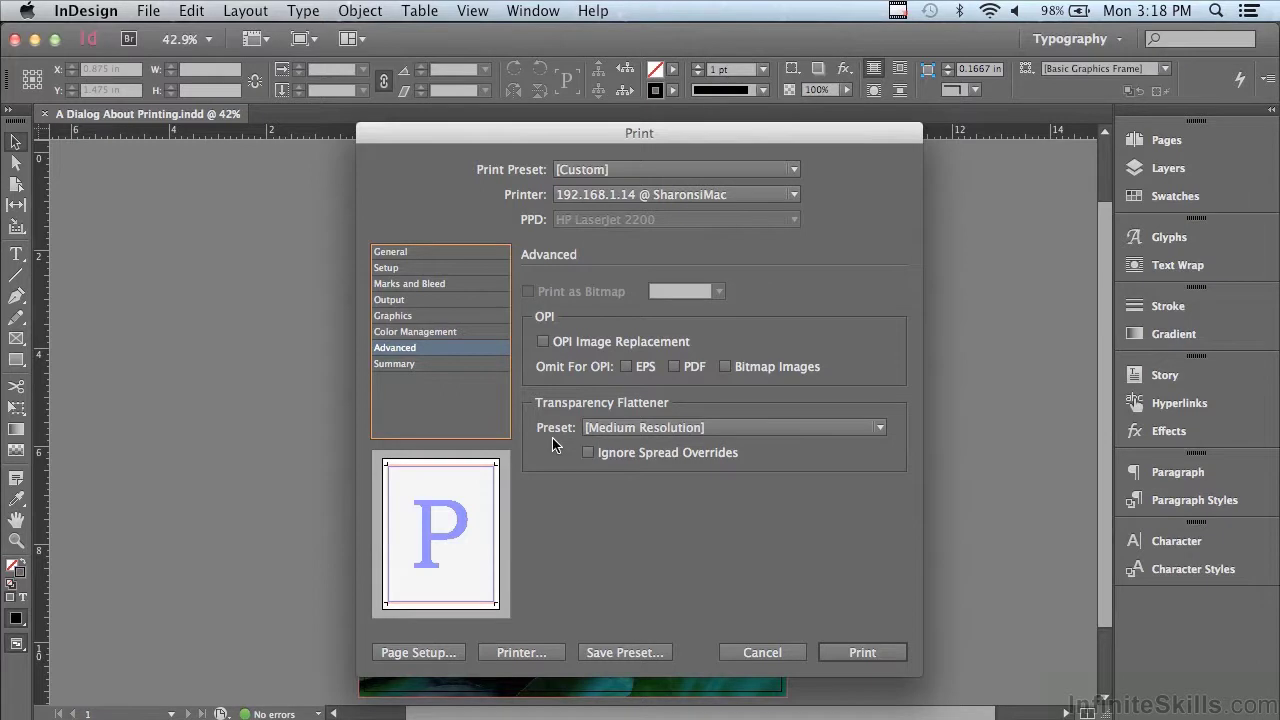
{"action": "left_click", "coordinate": [629, 429]}
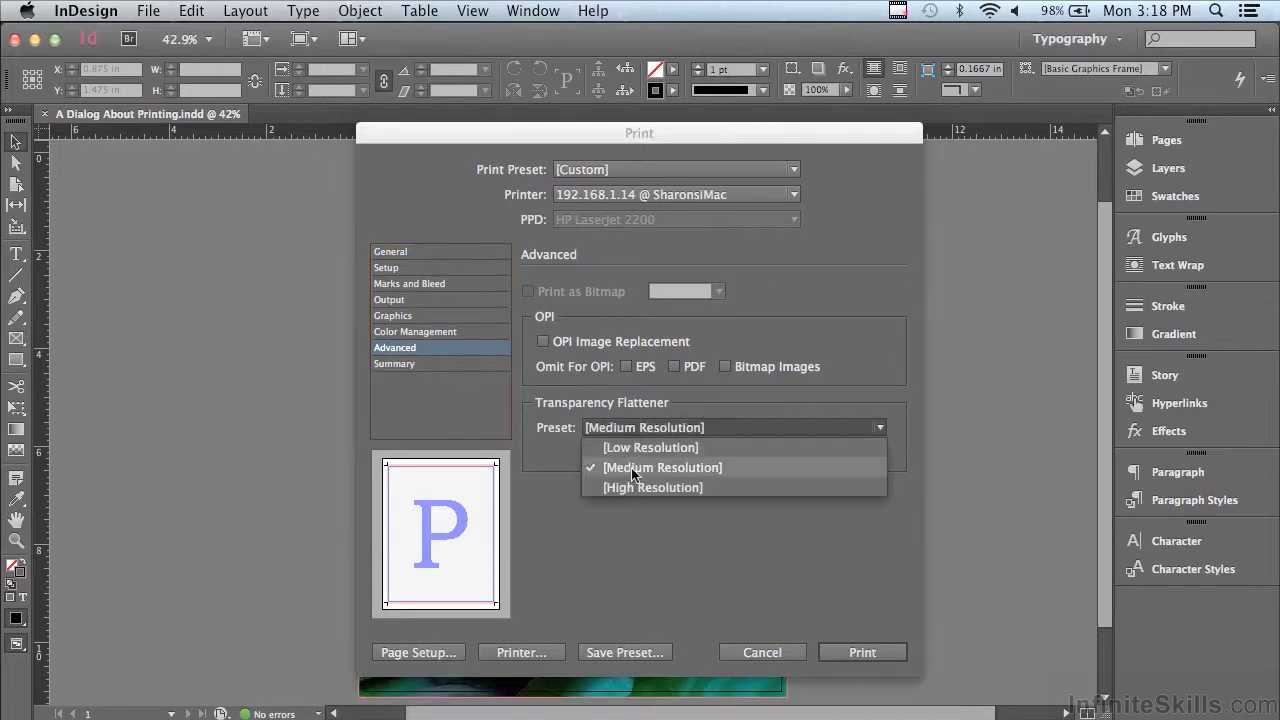
{"action": "left_click", "coordinate": [541, 451]}
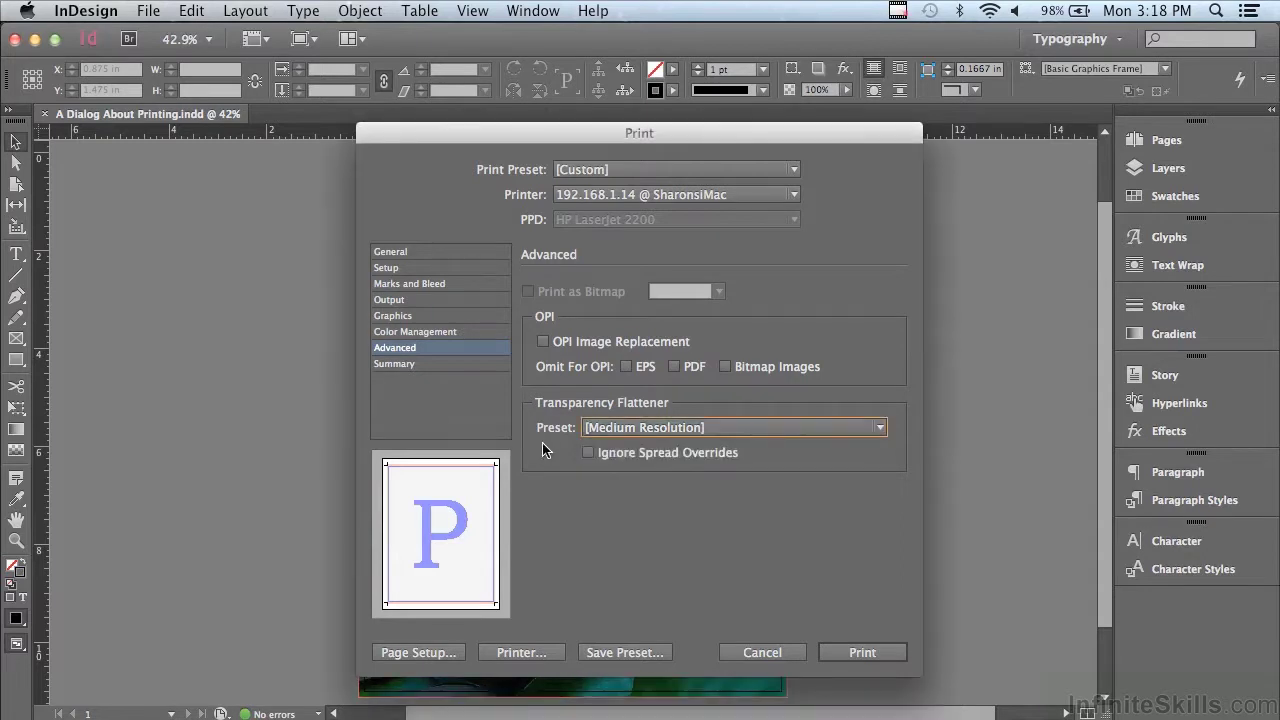
Show the Summary page and scroll through the full list of print settings
{"action": "left_click", "coordinate": [403, 366]}
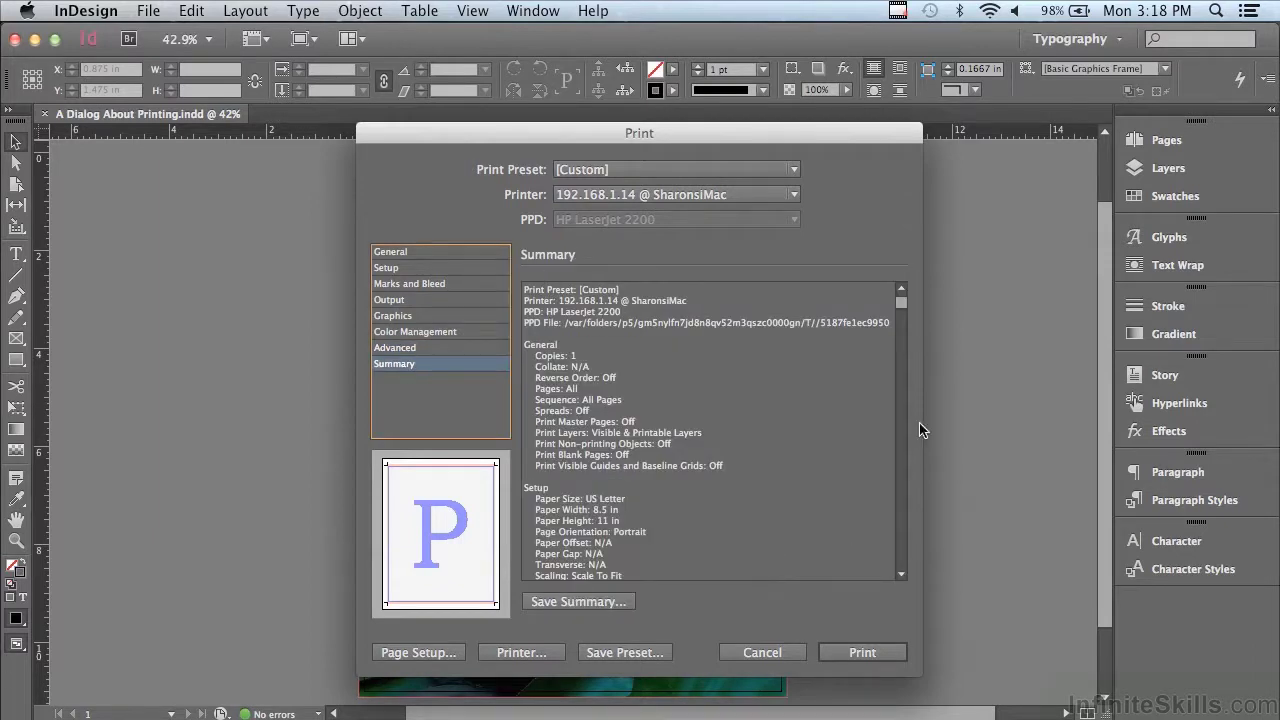
{"action": "left_click_drag", "start_coordinate": [901, 298], "coordinate": [901, 595]}
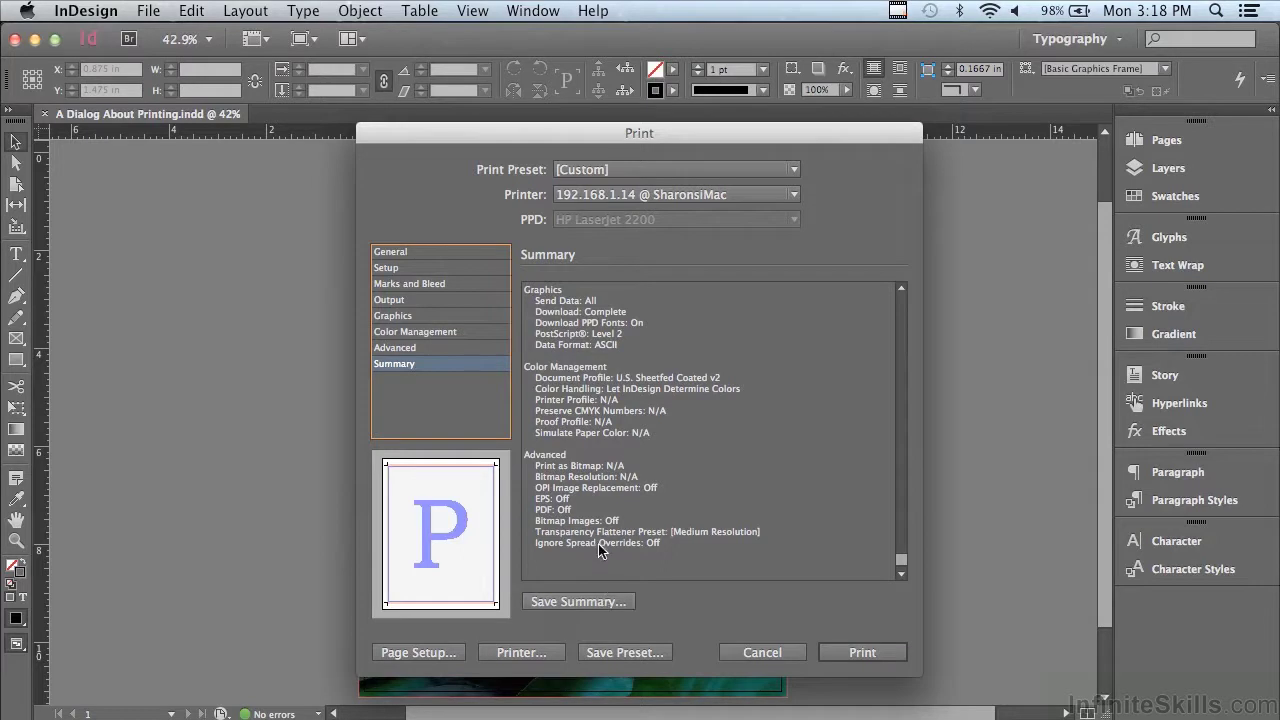
Use Save Preset... to bring up the preset box proposing the name 'Print Preset 1'
{"action": "left_click", "coordinate": [610, 655]}
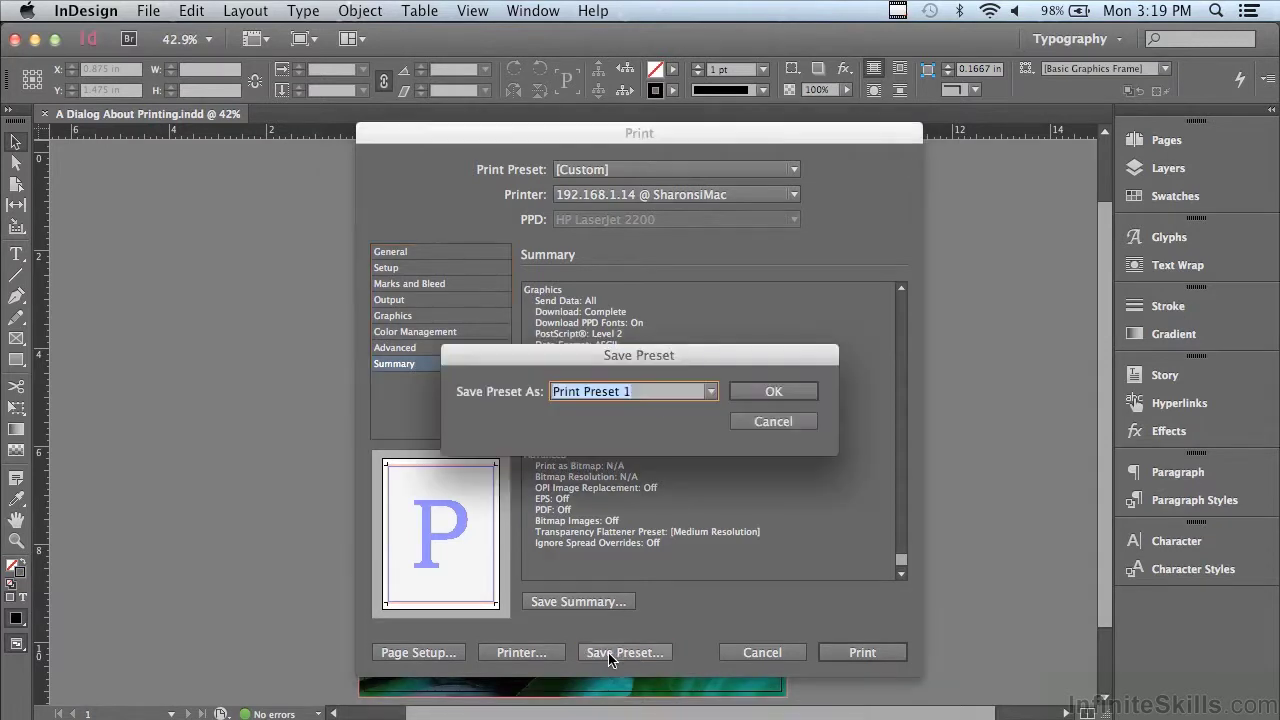